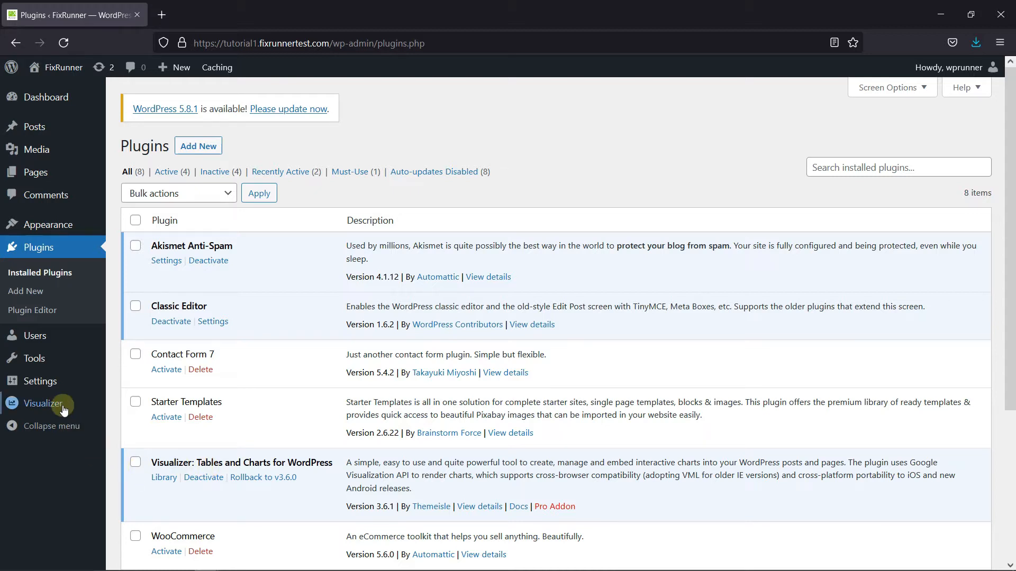
Start a new chart in the Visualizer plugin and choose the Bubble chart type.
{"action": "mouse_move", "coordinate": [63, 404]}
{"action": "left_click", "coordinate": [145, 431]}
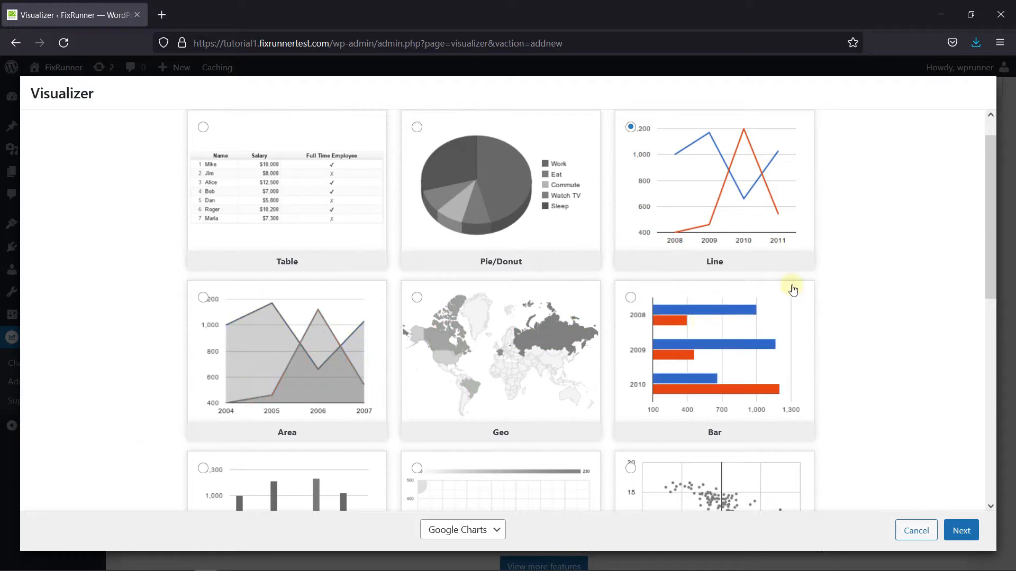
{"action": "scroll", "coordinate": [866, 265], "scroll_direction": "down", "scroll_amount": 5}
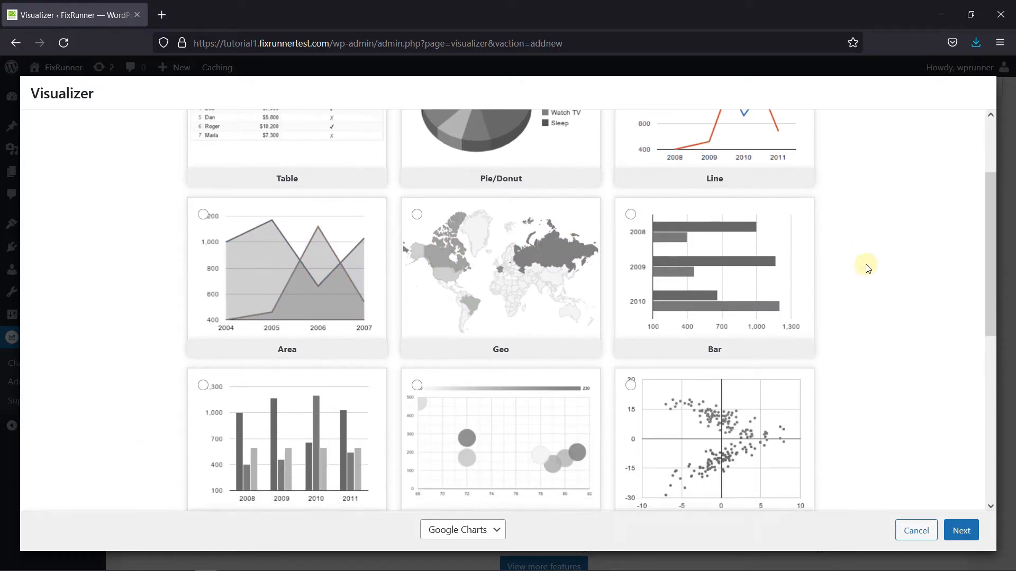
{"action": "scroll", "coordinate": [855, 215], "scroll_direction": "up", "scroll_amount": 1}
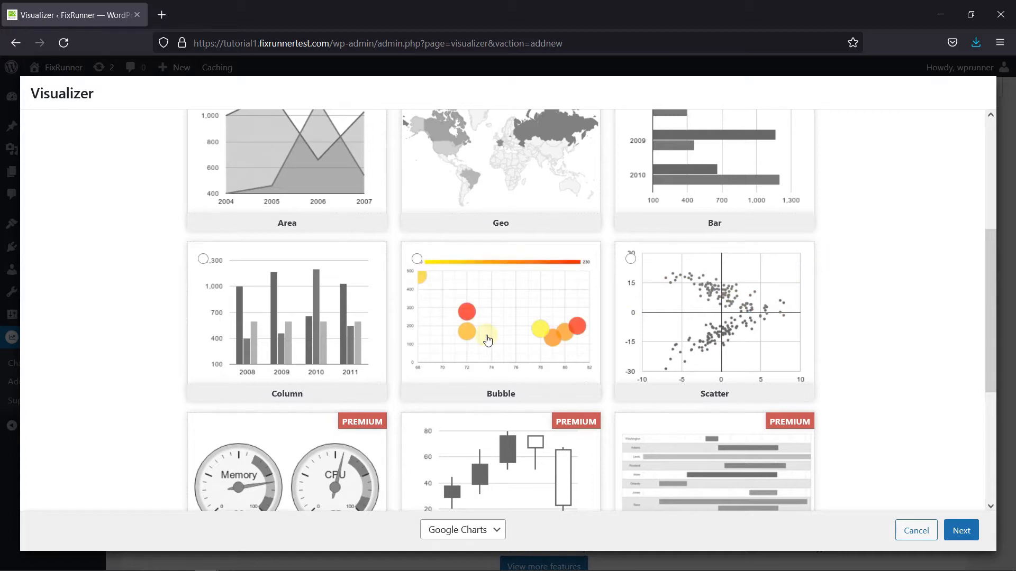
{"action": "left_click", "coordinate": [488, 341]}
{"action": "left_click", "coordinate": [959, 541]}
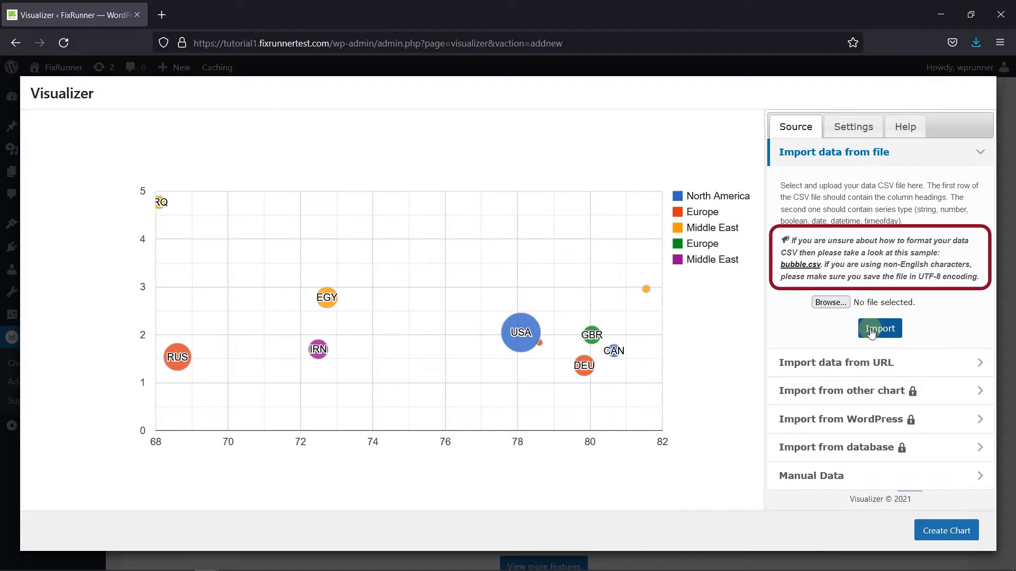
Import the chart data from the file Customized Bubble Chart.csv.
{"action": "left_click", "coordinate": [830, 302]}
{"action": "double_click", "coordinate": [150, 124]}
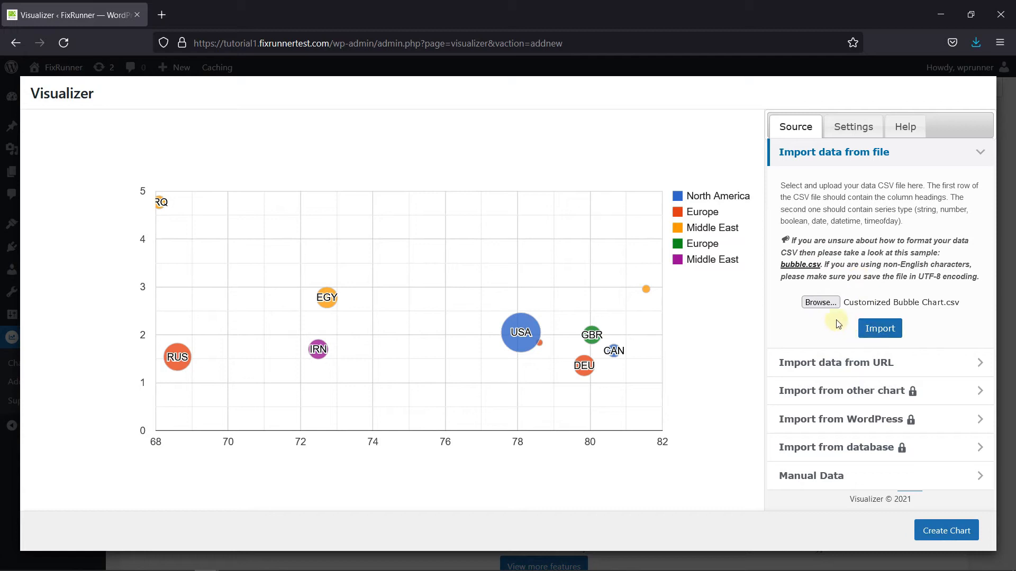
{"action": "left_click", "coordinate": [879, 327]}
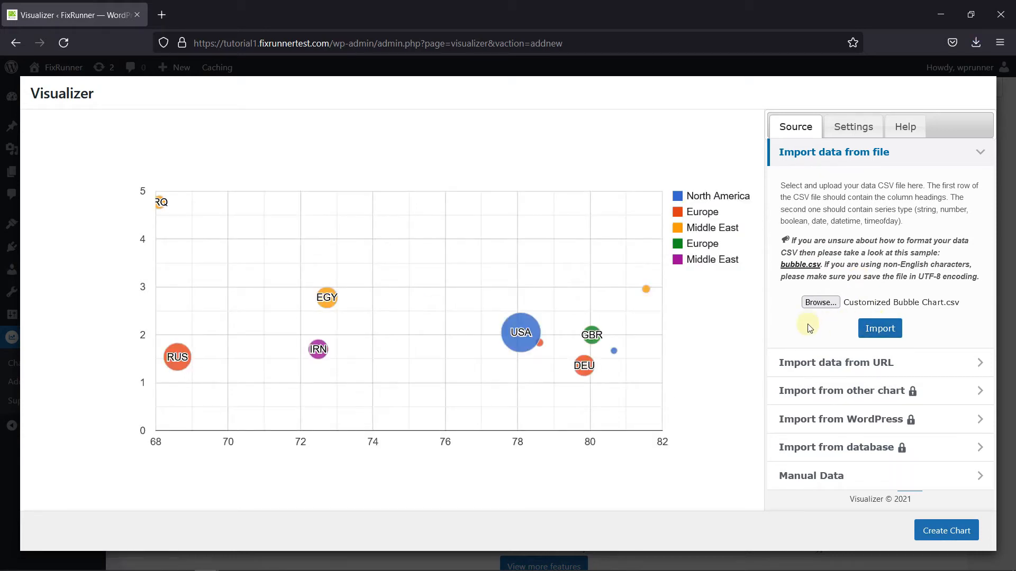
Set the chart title to "Bubble Chart" in the chart's general settings.
{"action": "left_click", "coordinate": [853, 128]}
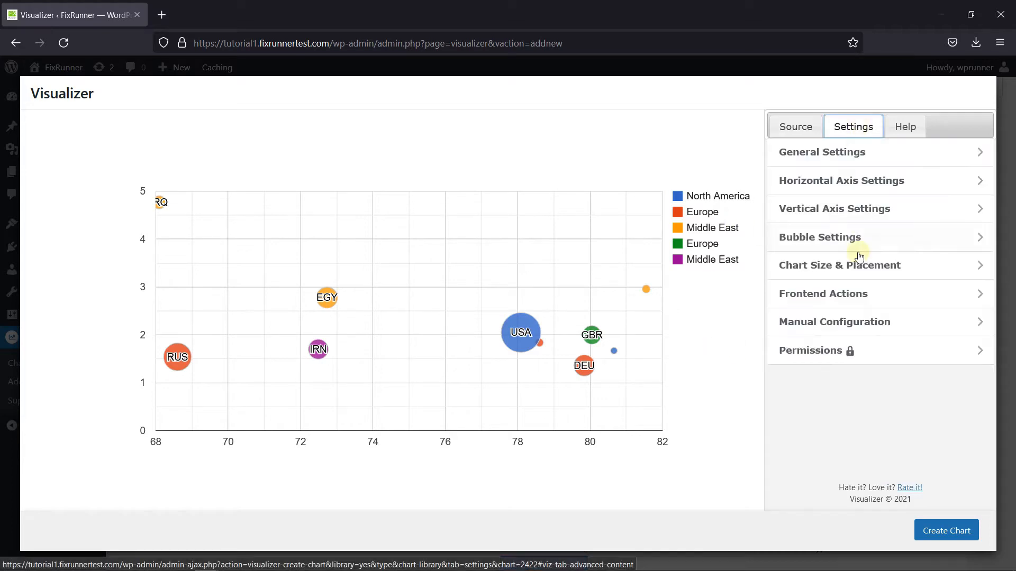
{"action": "left_click", "coordinate": [821, 157]}
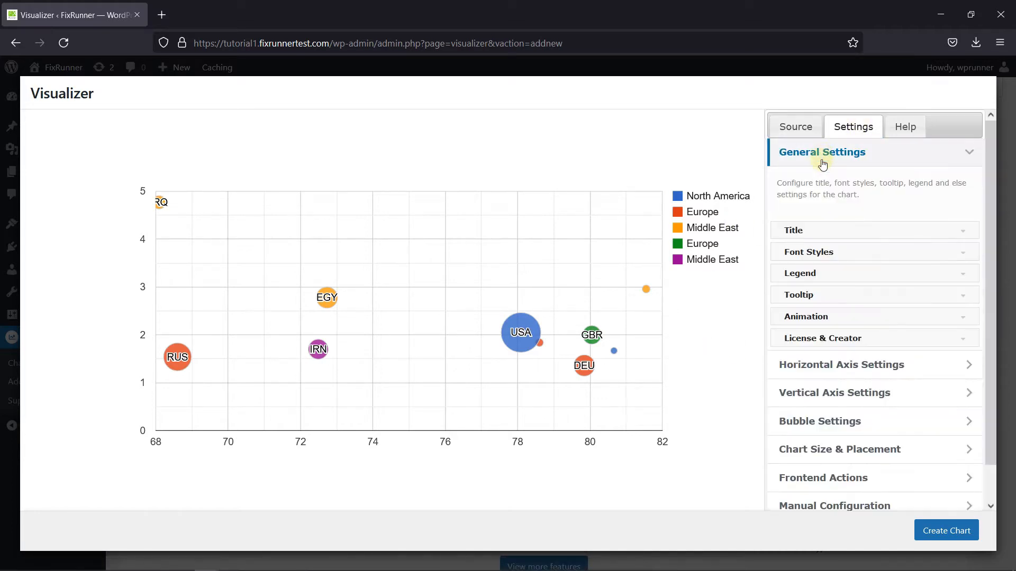
{"action": "left_click", "coordinate": [827, 229]}
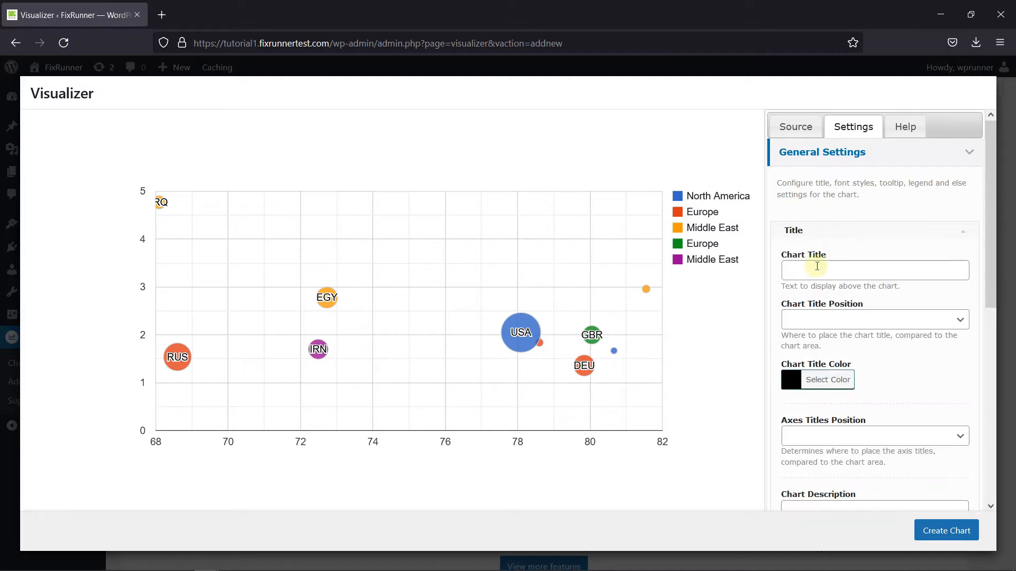
{"action": "left_click", "coordinate": [817, 268]}
{"action": "type", "text": "Bu"}
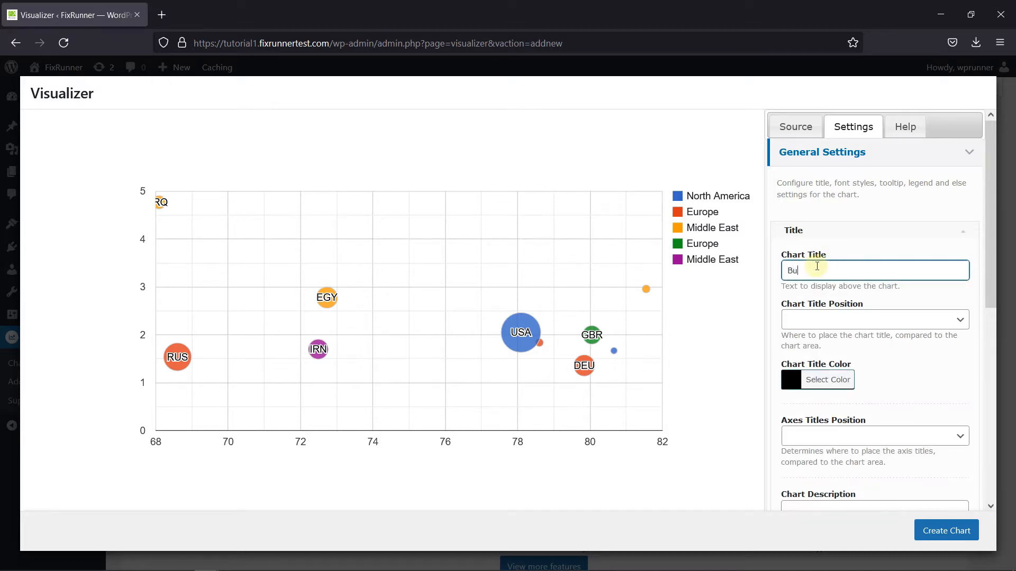
{"action": "type", "text": "bble Chart"}
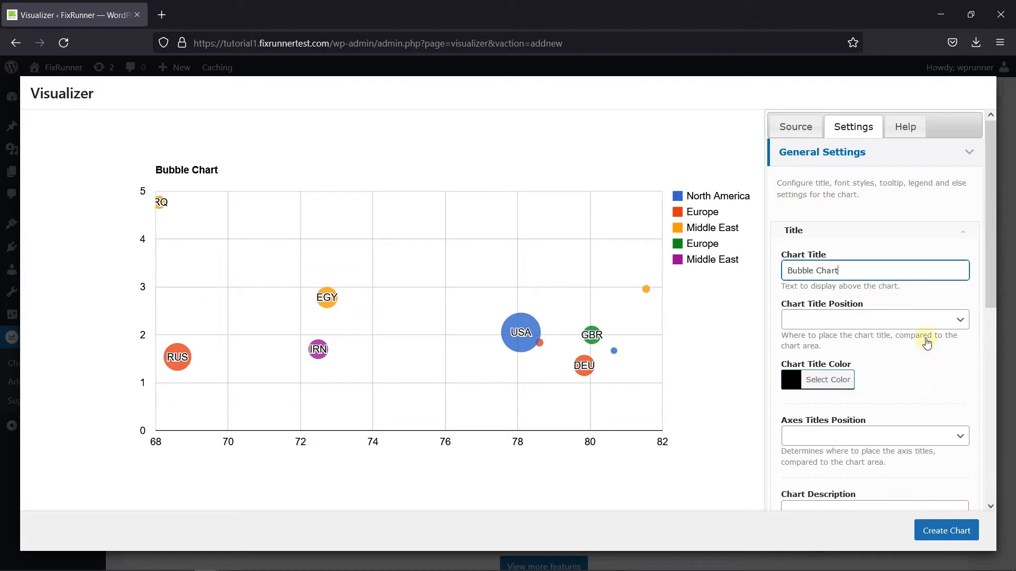
{"action": "scroll", "coordinate": [929, 392], "scroll_direction": "down", "scroll_amount": 2}
{"action": "left_click", "coordinate": [905, 295]}
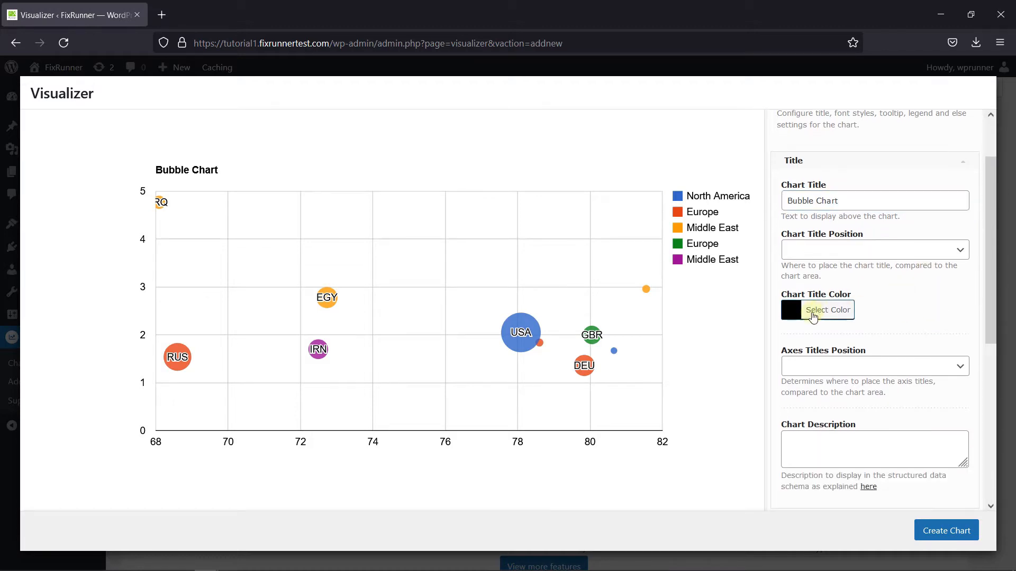
Set the default font for all chart text to Serif, size 17.
{"action": "scroll", "coordinate": [955, 315], "scroll_direction": "down", "scroll_amount": 3}
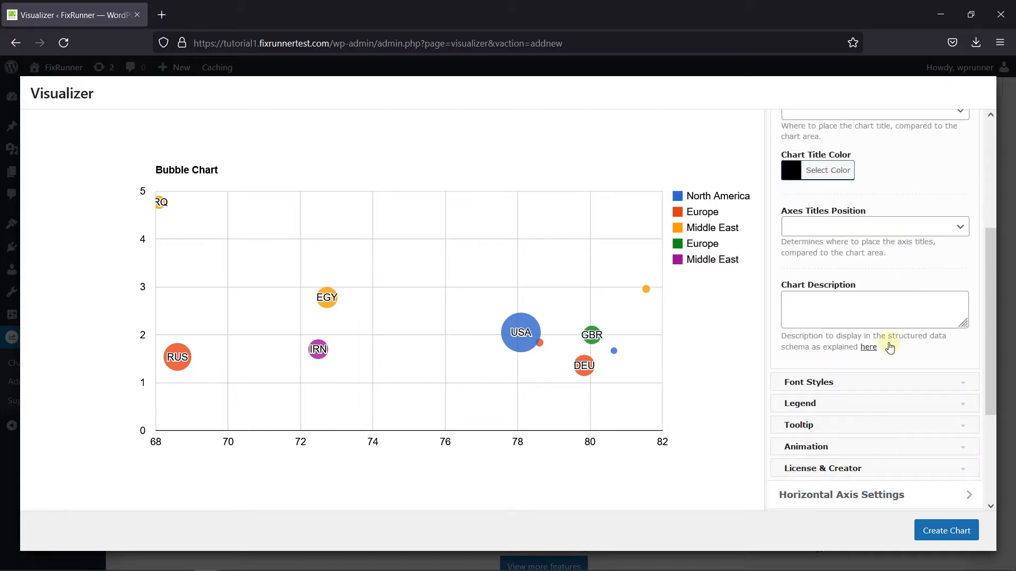
{"action": "left_click", "coordinate": [808, 383]}
{"action": "scroll", "coordinate": [820, 333], "scroll_direction": "up", "scroll_amount": 3}
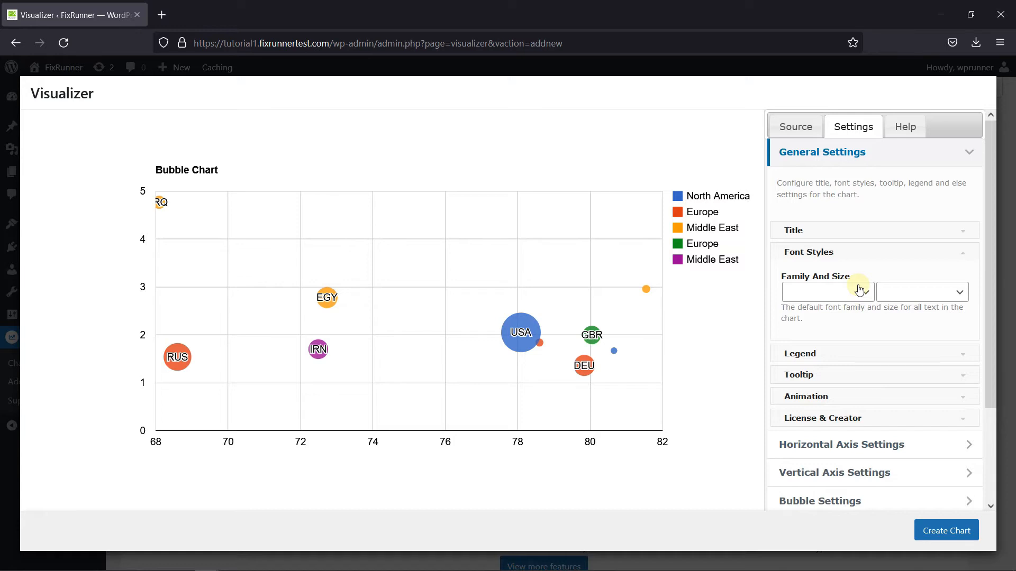
{"action": "left_click", "coordinate": [859, 291]}
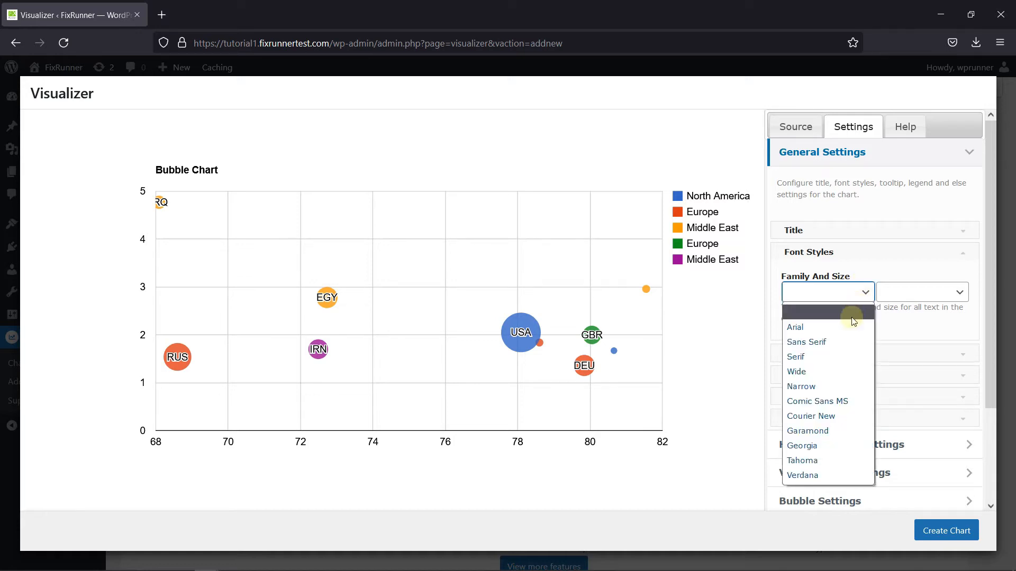
{"action": "left_click", "coordinate": [843, 357]}
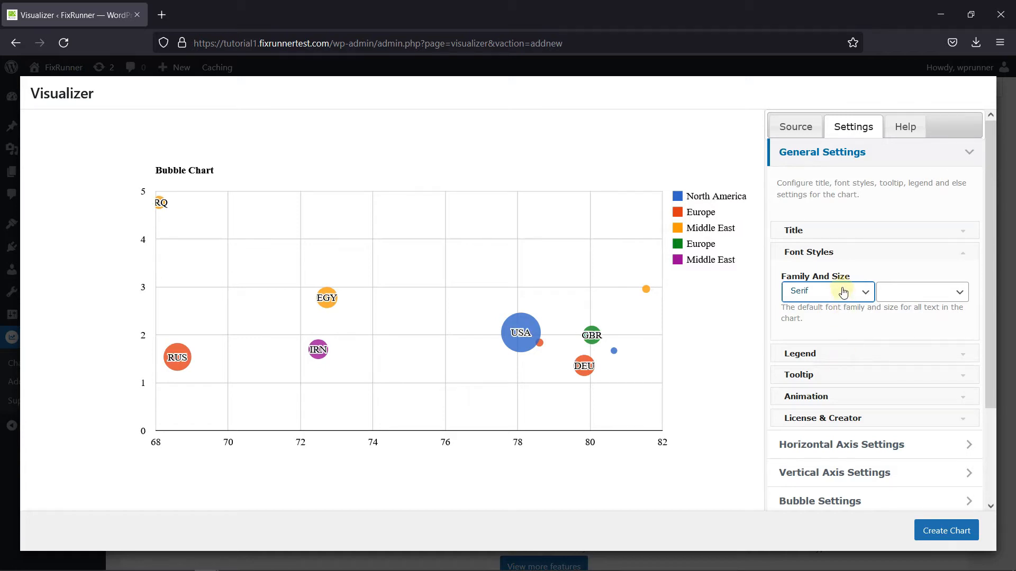
{"action": "left_click", "coordinate": [915, 291]}
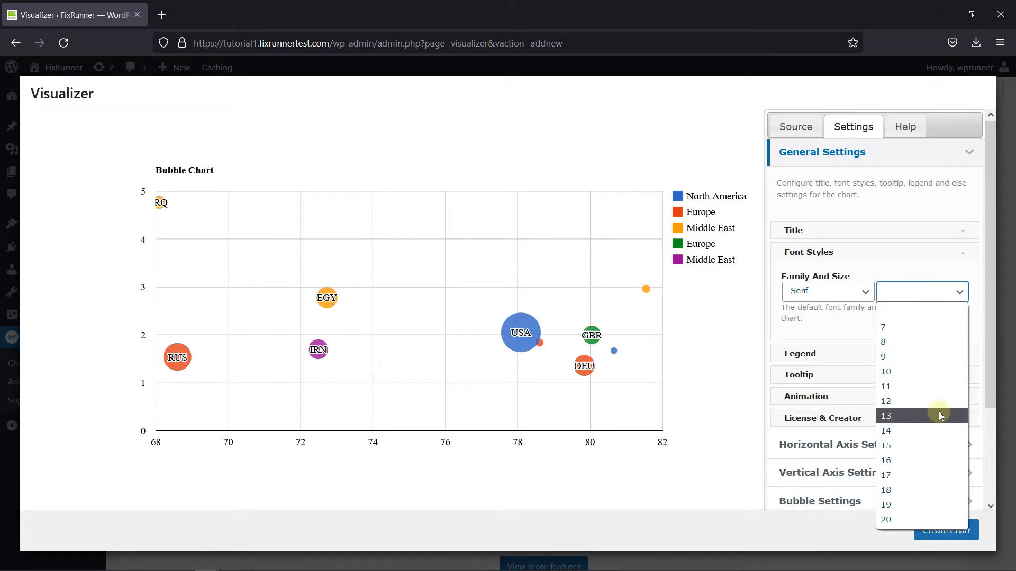
{"action": "left_click", "coordinate": [940, 473]}
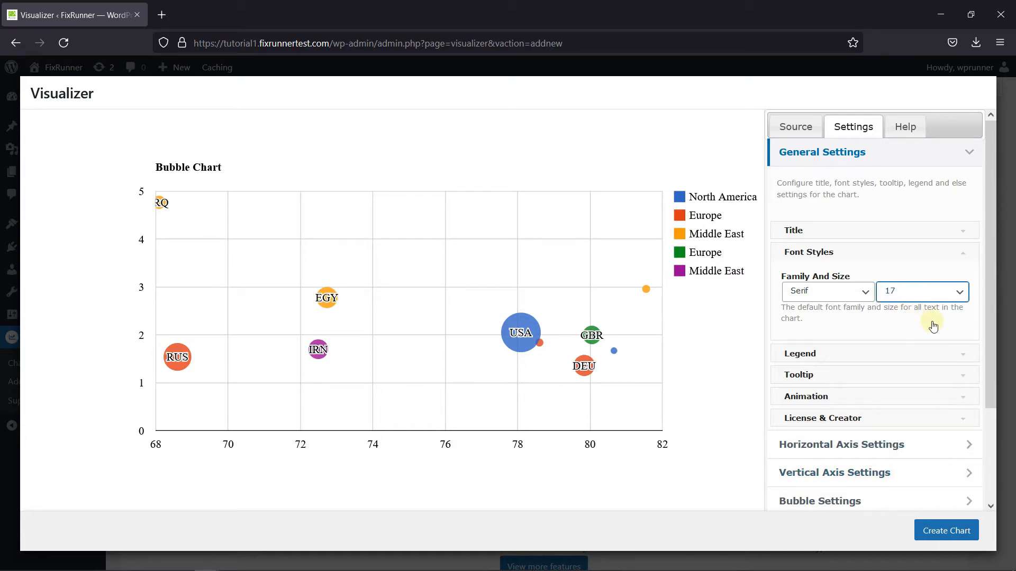
Set the legend position to Below the chart.
{"action": "left_click", "coordinate": [911, 352]}
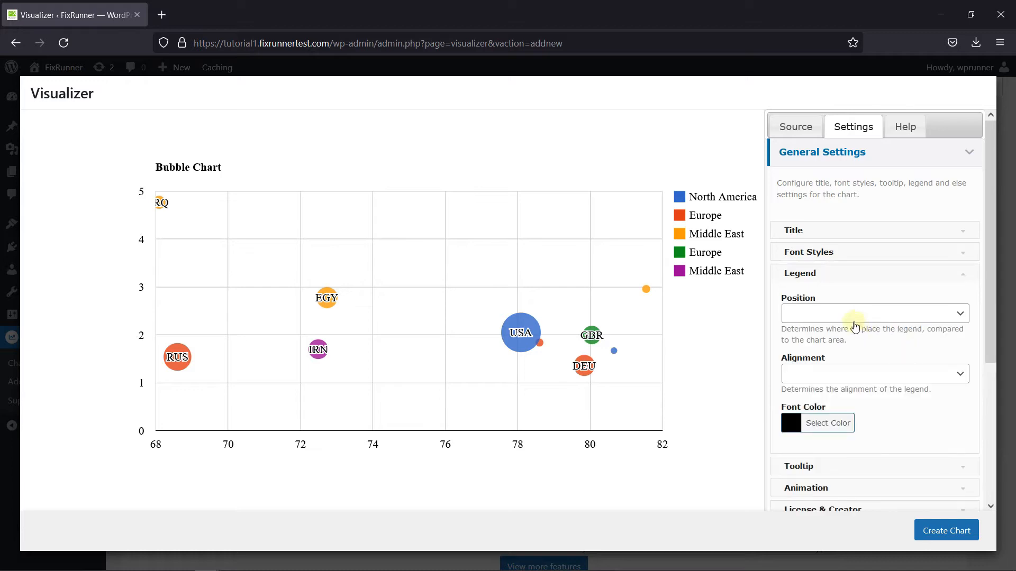
{"action": "left_click", "coordinate": [902, 314]}
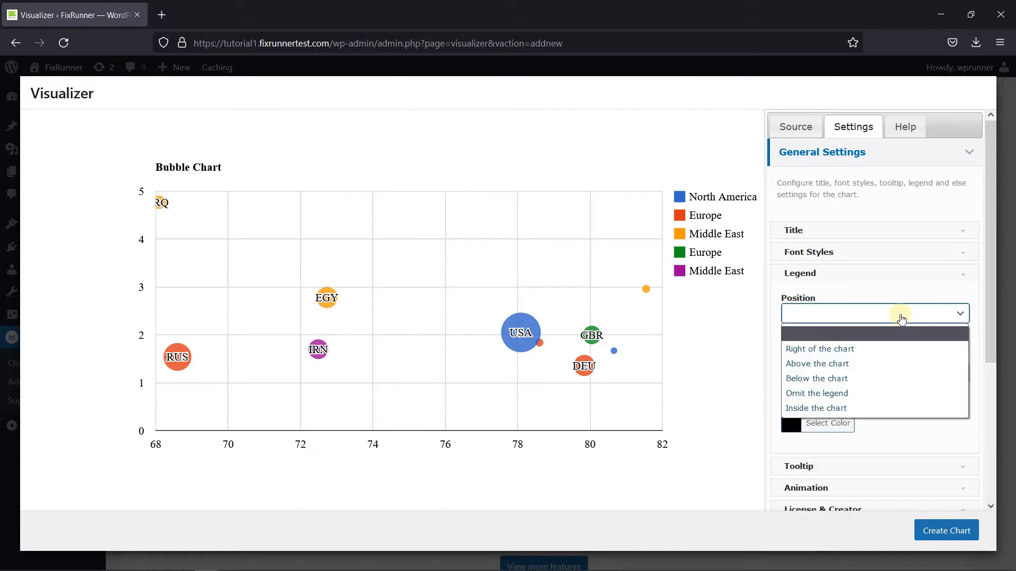
{"action": "left_click", "coordinate": [877, 378]}
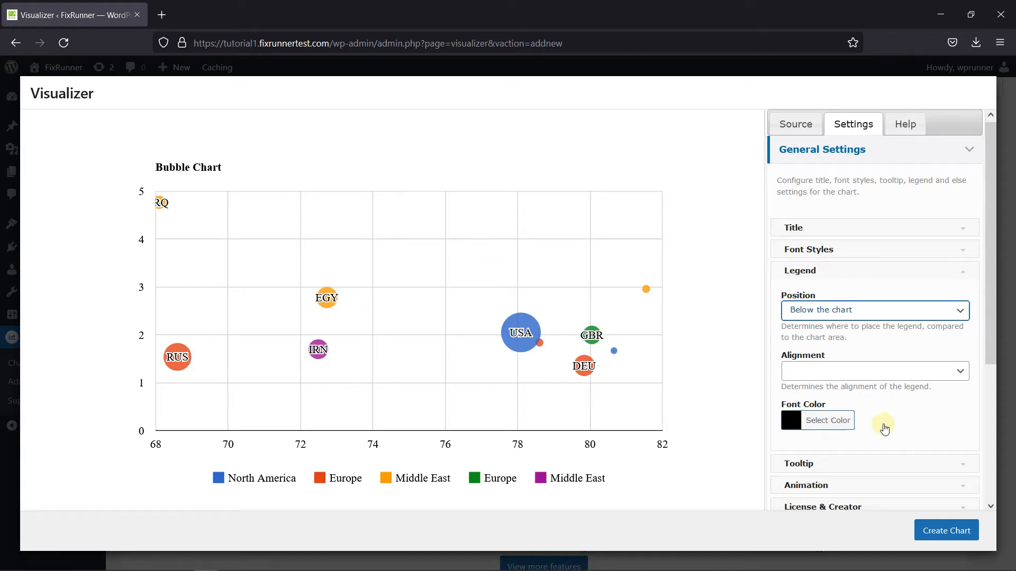
Set the tooltip trigger to display when an element is hovered over, and set Show Color Code to No.
{"action": "scroll", "coordinate": [881, 426], "scroll_direction": "down", "scroll_amount": 3}
{"action": "left_click", "coordinate": [835, 327]}
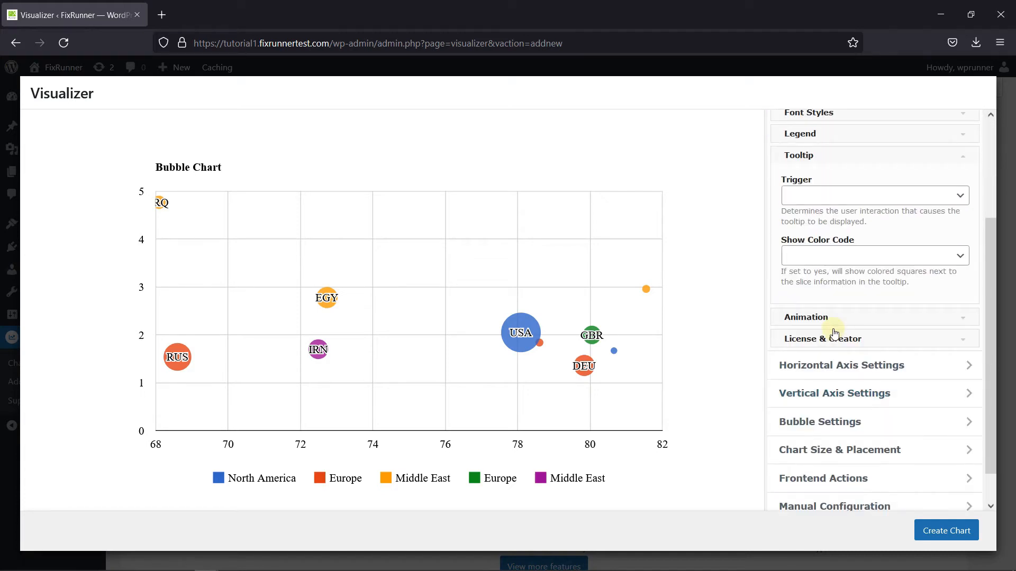
{"action": "scroll", "coordinate": [839, 333], "scroll_direction": "up", "scroll_amount": 3}
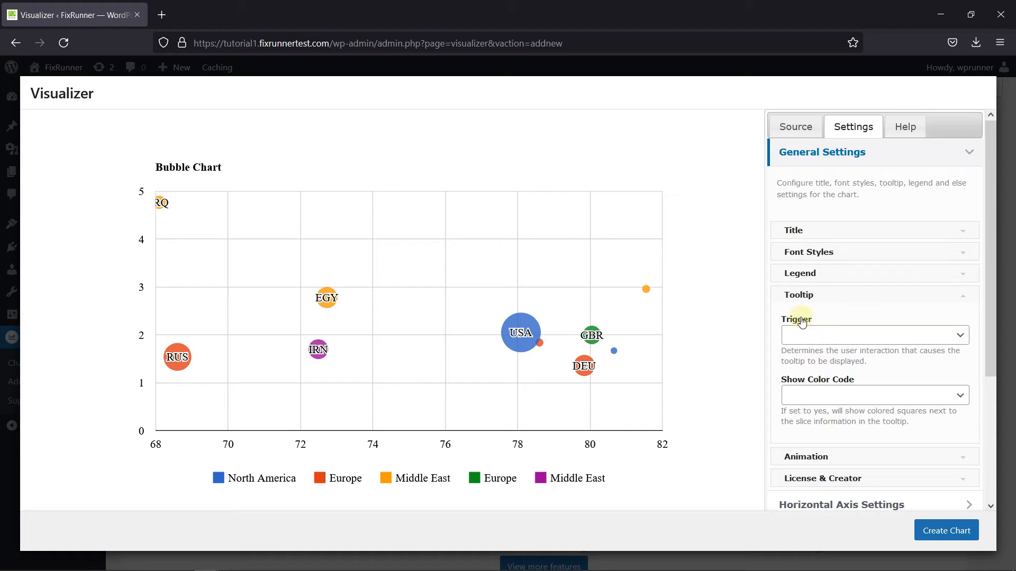
{"action": "left_click", "coordinate": [862, 340]}
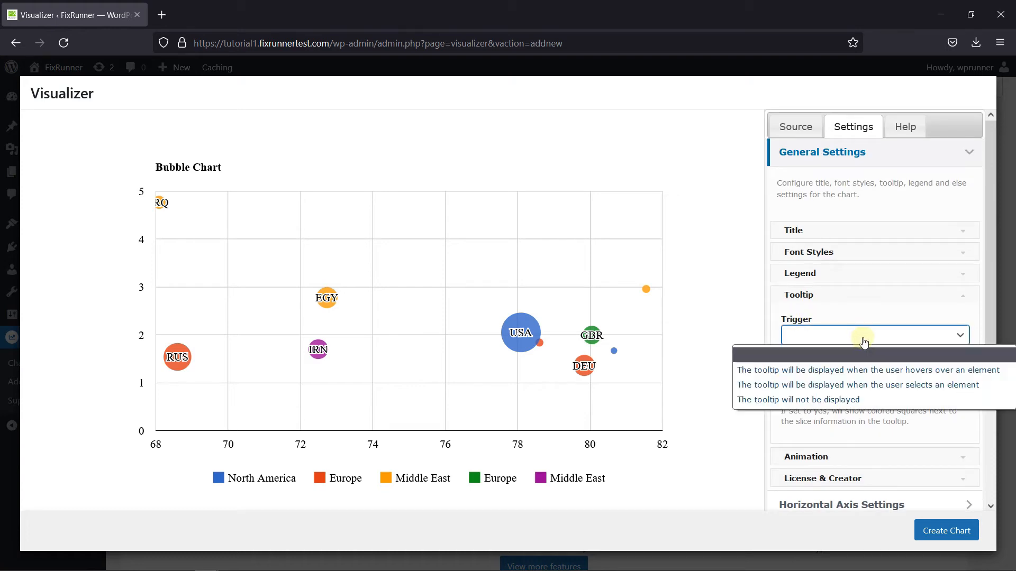
{"action": "left_click", "coordinate": [864, 369]}
{"action": "left_click", "coordinate": [871, 396]}
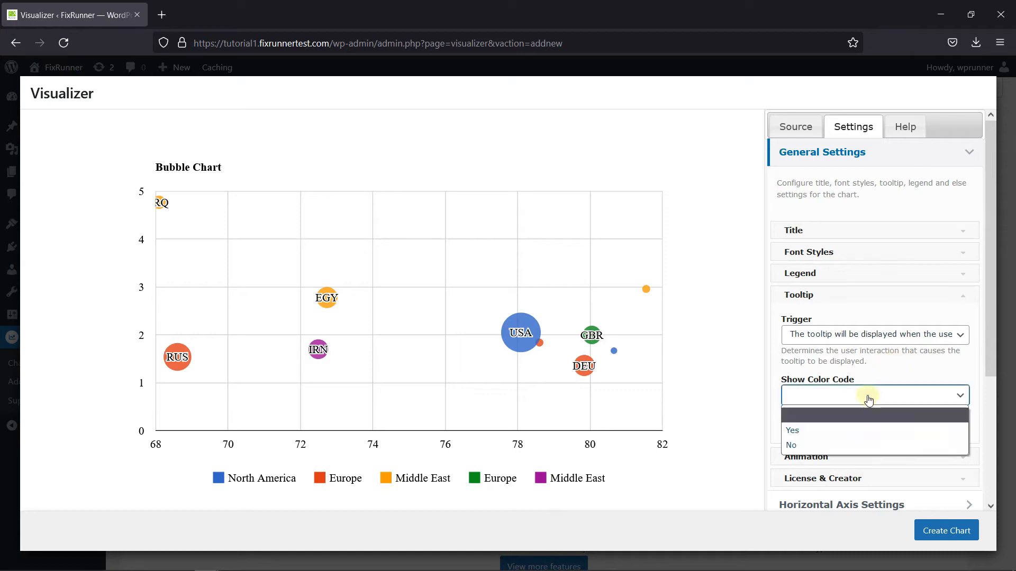
{"action": "left_click", "coordinate": [858, 443]}
Enable Animate on startup with a duration of 500 milliseconds, keeping the easing at Constant speed.
{"action": "left_click", "coordinate": [874, 459]}
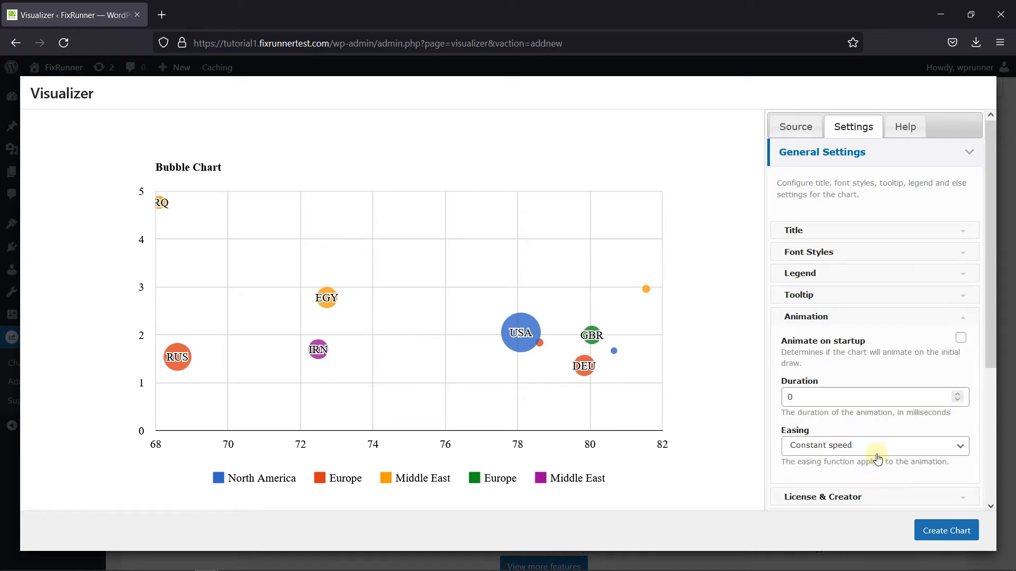
{"action": "scroll", "coordinate": [884, 363], "scroll_direction": "down", "scroll_amount": 3}
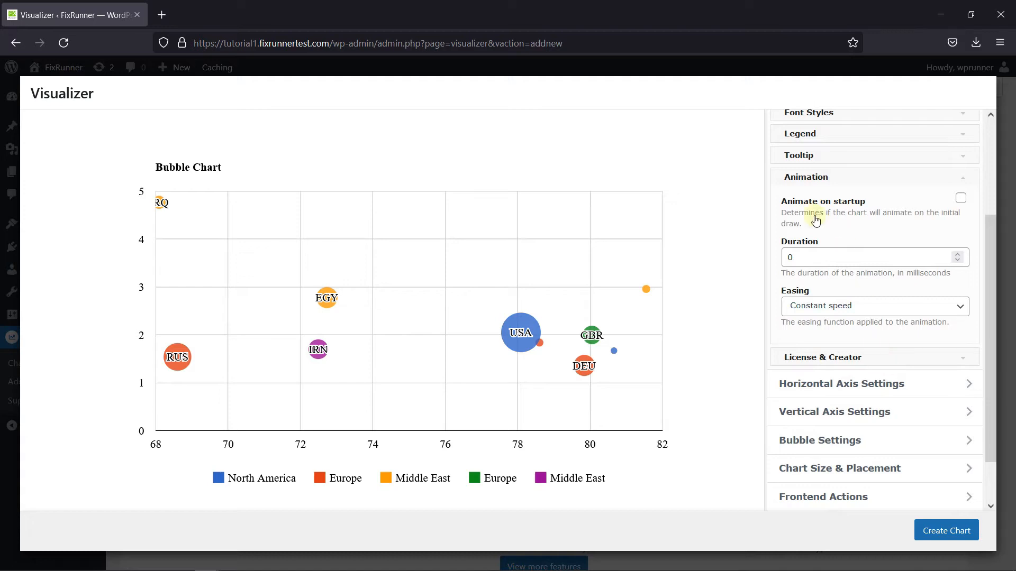
{"action": "left_click", "coordinate": [961, 199]}
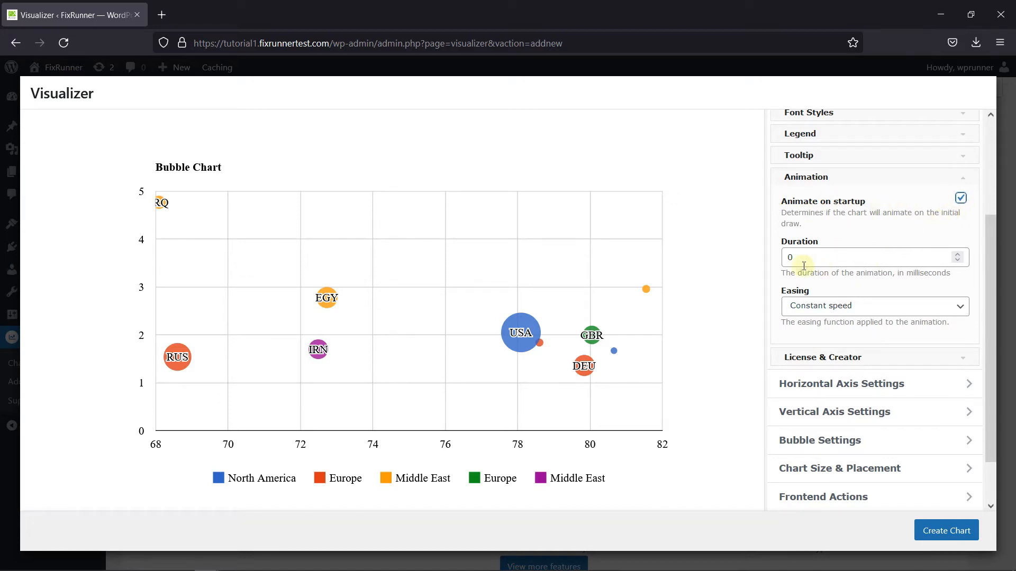
{"action": "left_click", "coordinate": [788, 257]}
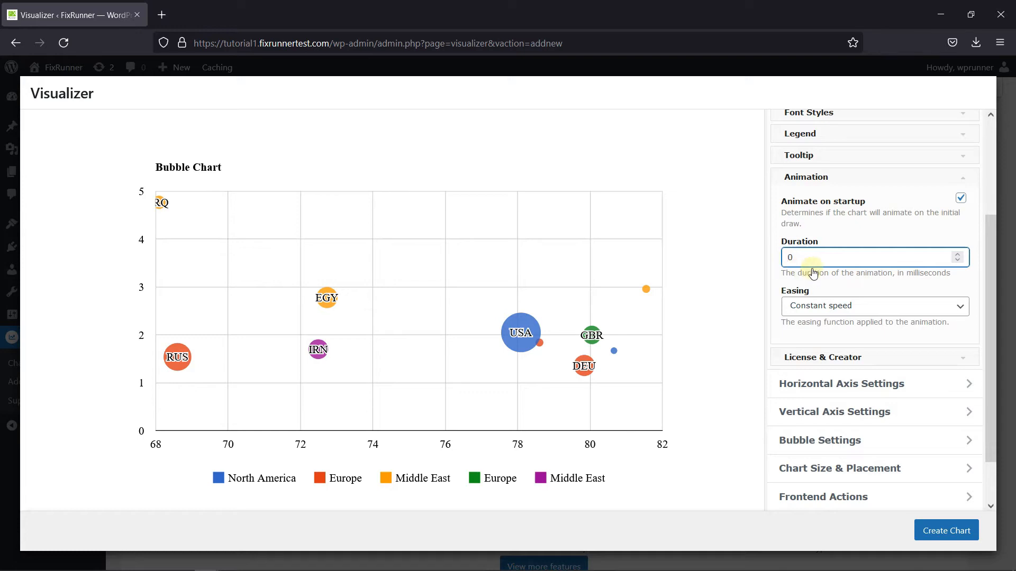
{"action": "type", "text": "500"}
{"action": "left_click", "coordinate": [824, 276]}
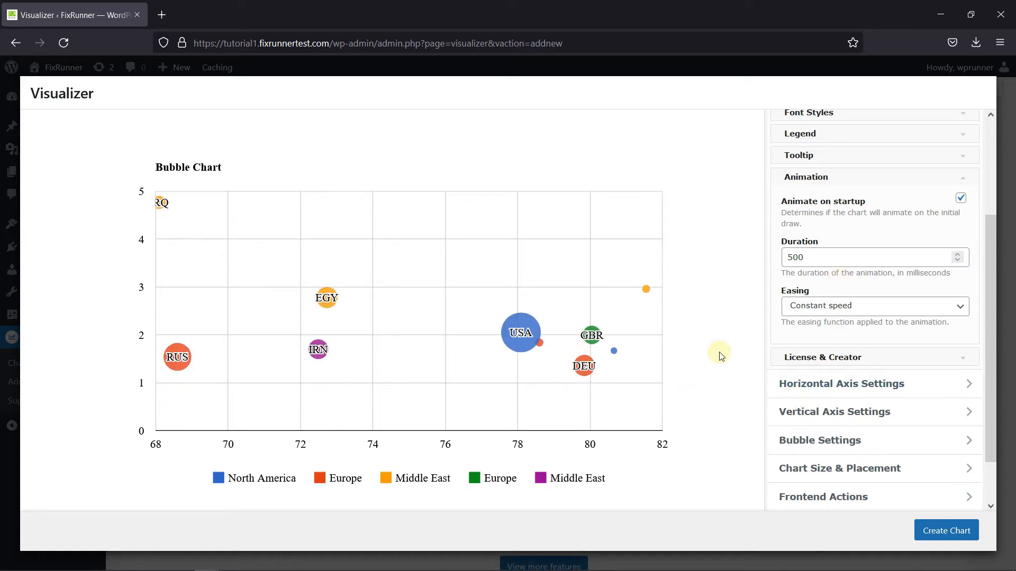
{"action": "left_click", "coordinate": [849, 306]}
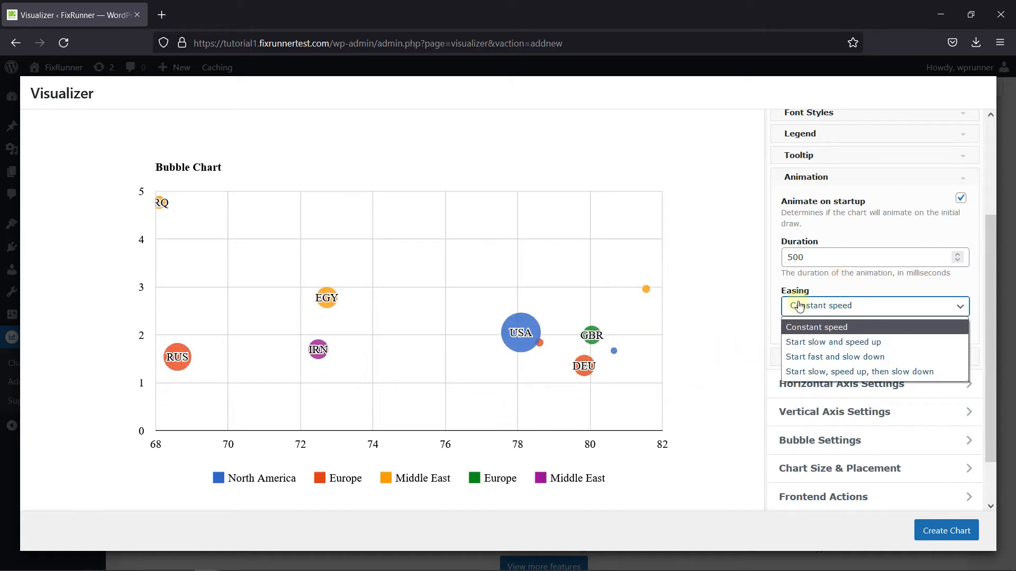
{"action": "left_click", "coordinate": [870, 291]}
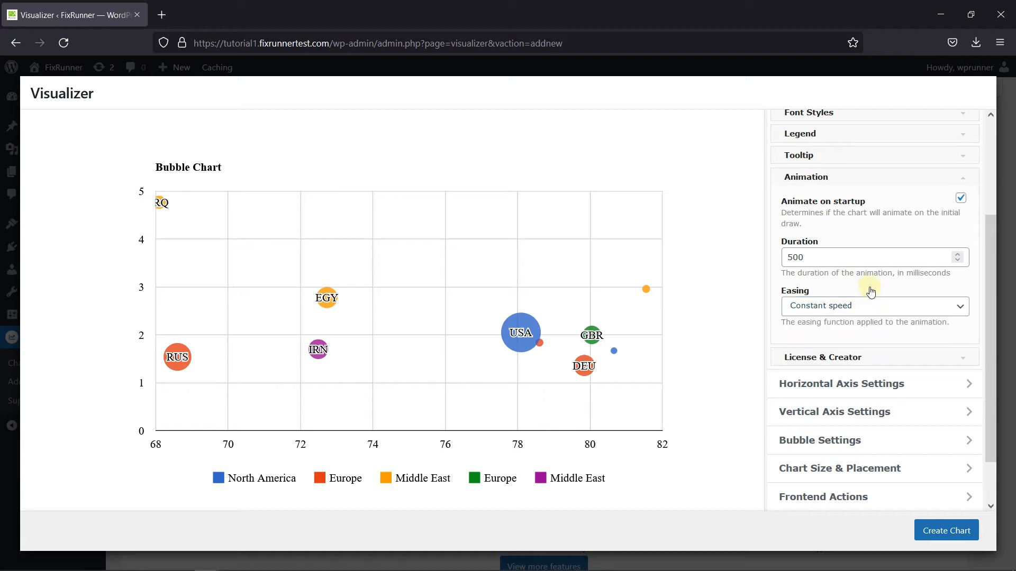
Set the horizontal axis grid line color to the preset red, #dd3333, keeping the grid line count at 5.
{"action": "left_click", "coordinate": [866, 359]}
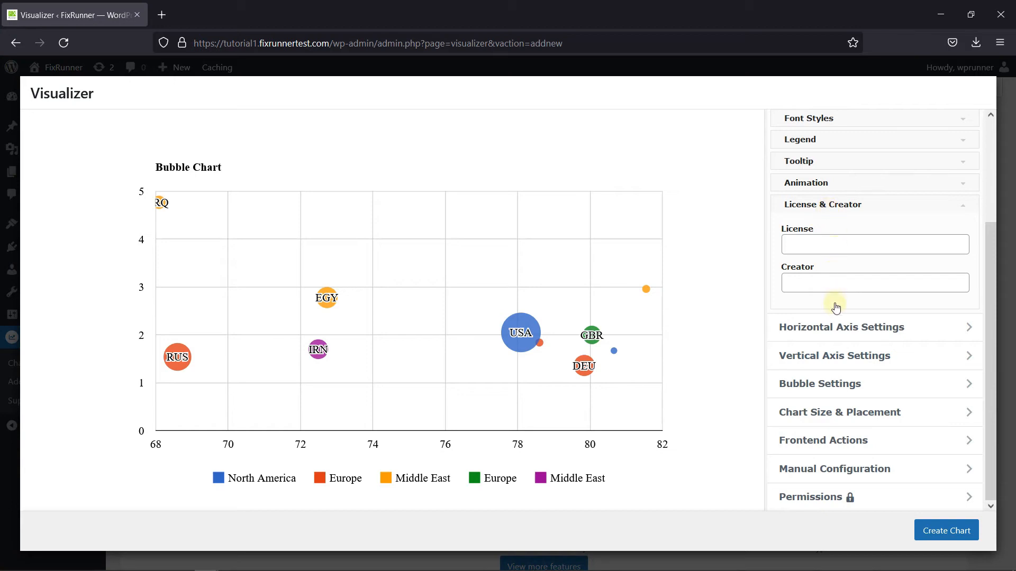
{"action": "left_click", "coordinate": [845, 328]}
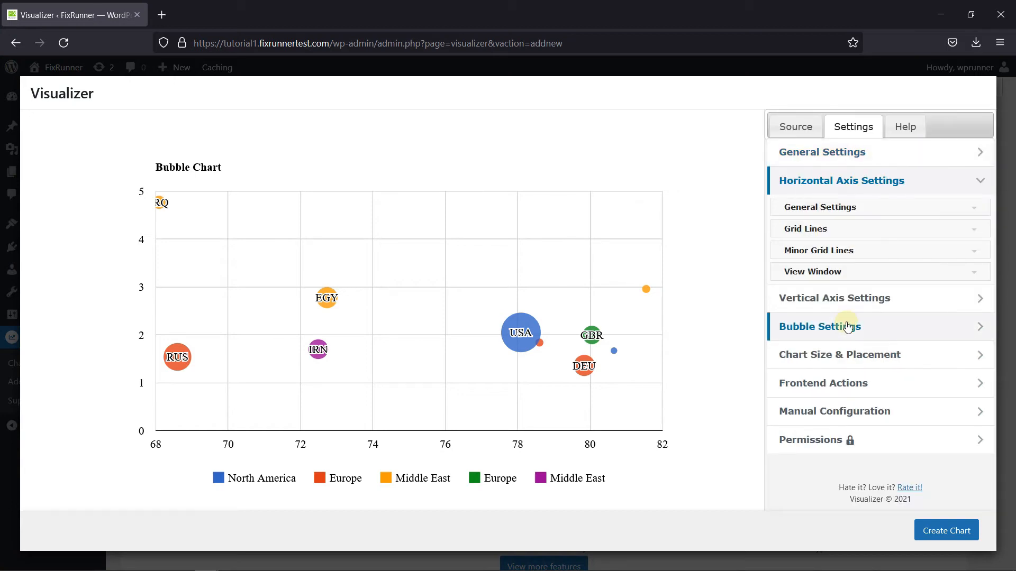
{"action": "left_click", "coordinate": [846, 207]}
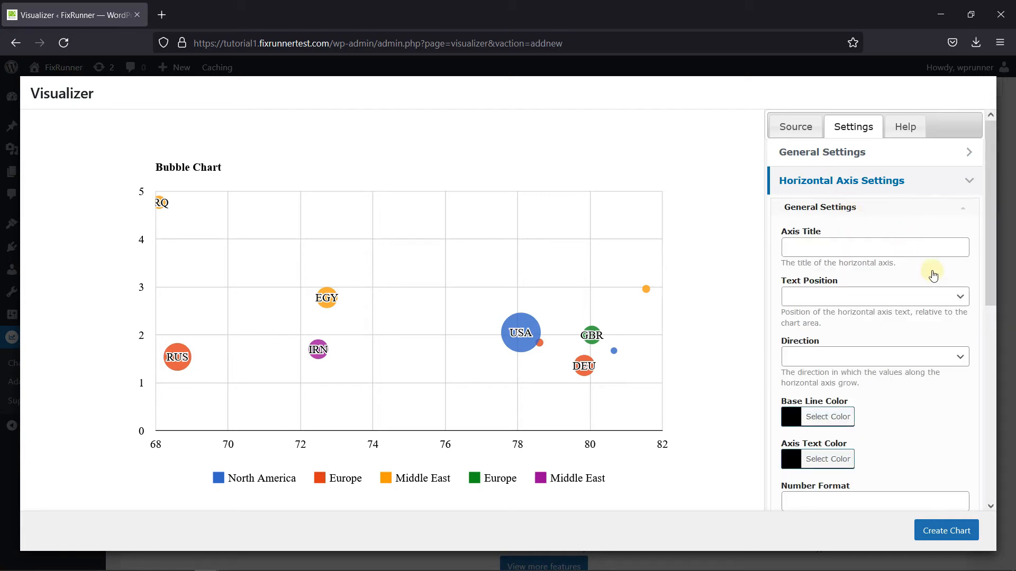
{"action": "scroll", "coordinate": [940, 275], "scroll_direction": "down", "scroll_amount": 2}
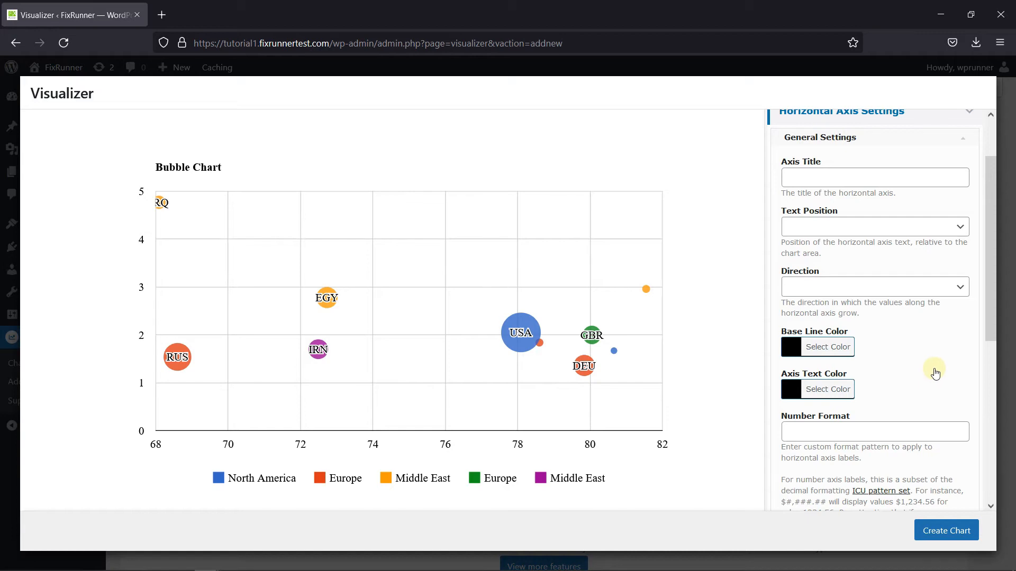
{"action": "scroll", "coordinate": [933, 341], "scroll_direction": "down", "scroll_amount": 5}
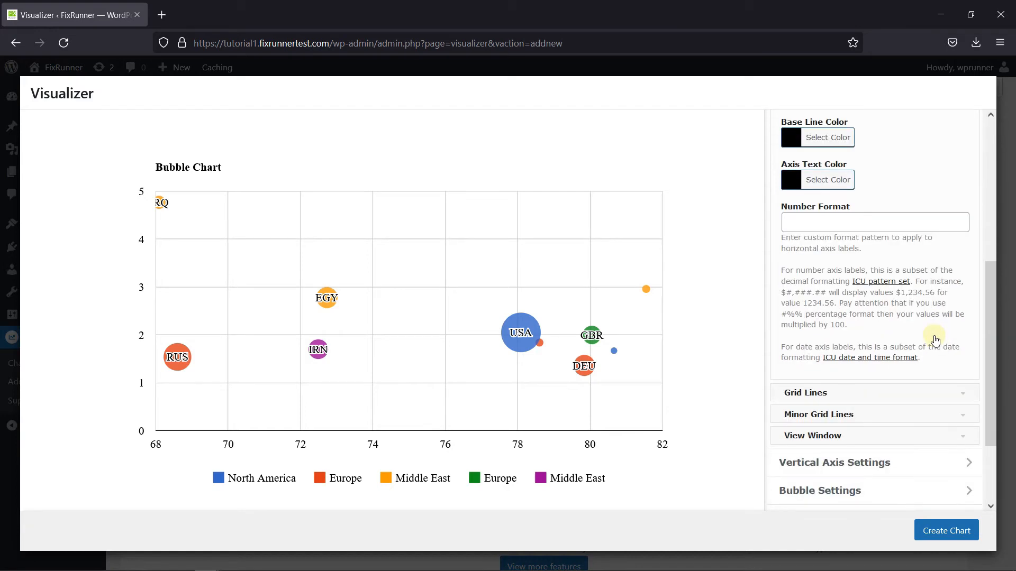
{"action": "left_click", "coordinate": [921, 394]}
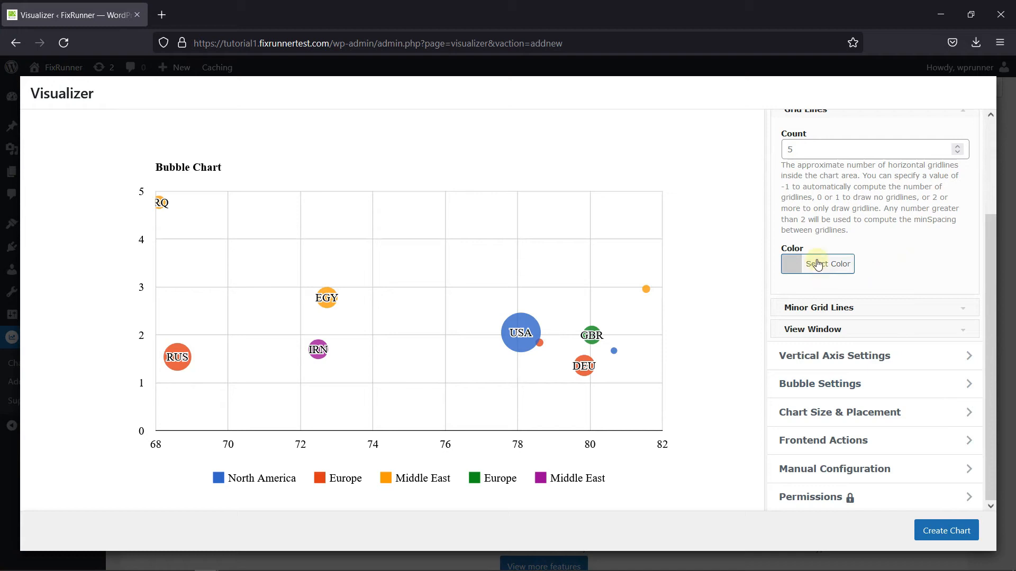
{"action": "scroll", "coordinate": [815, 259], "scroll_direction": "up", "scroll_amount": 3}
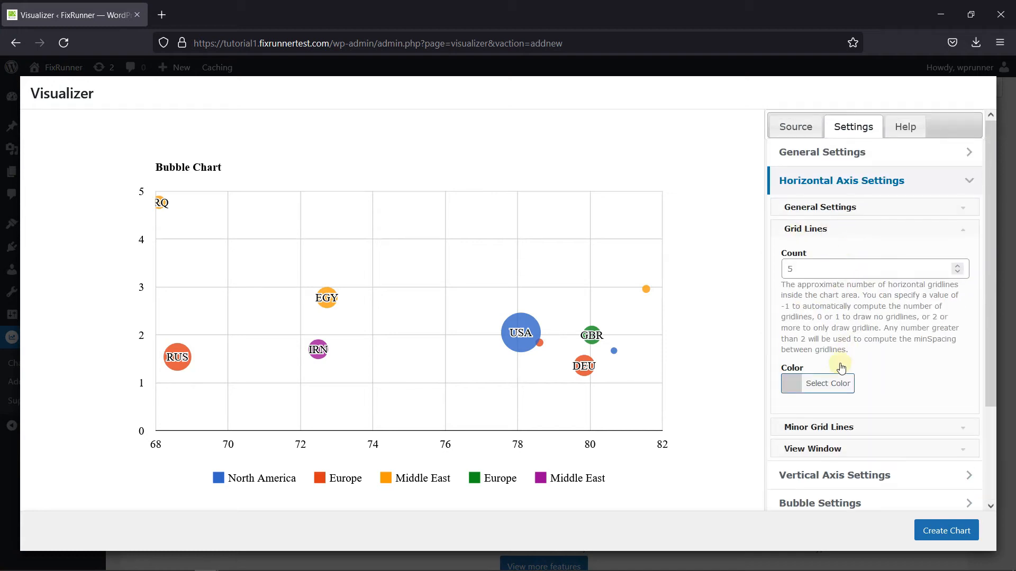
{"action": "left_click", "coordinate": [822, 382]}
{"action": "scroll", "coordinate": [820, 370], "scroll_direction": "down", "scroll_amount": 2}
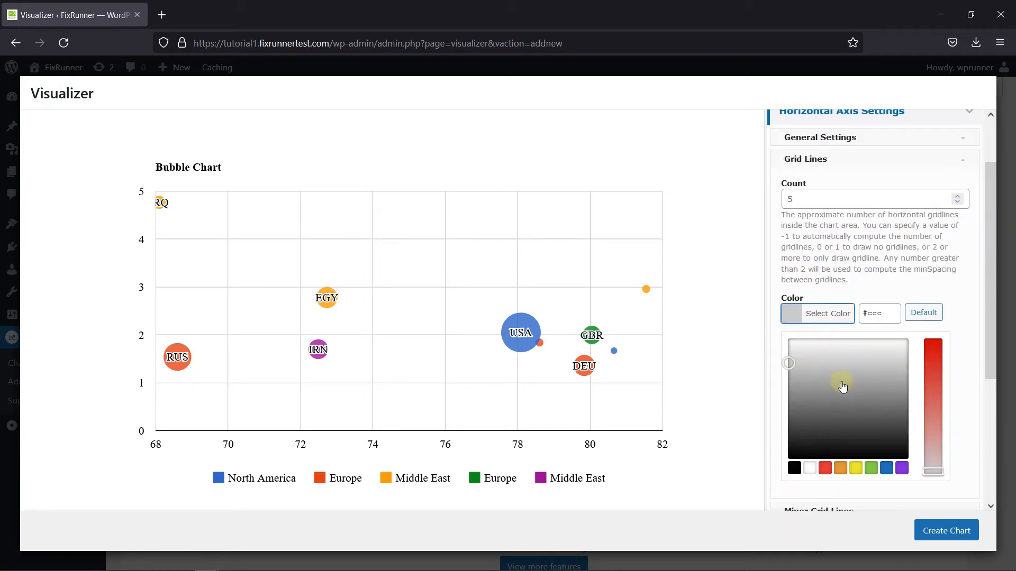
{"action": "left_click", "coordinate": [825, 469]}
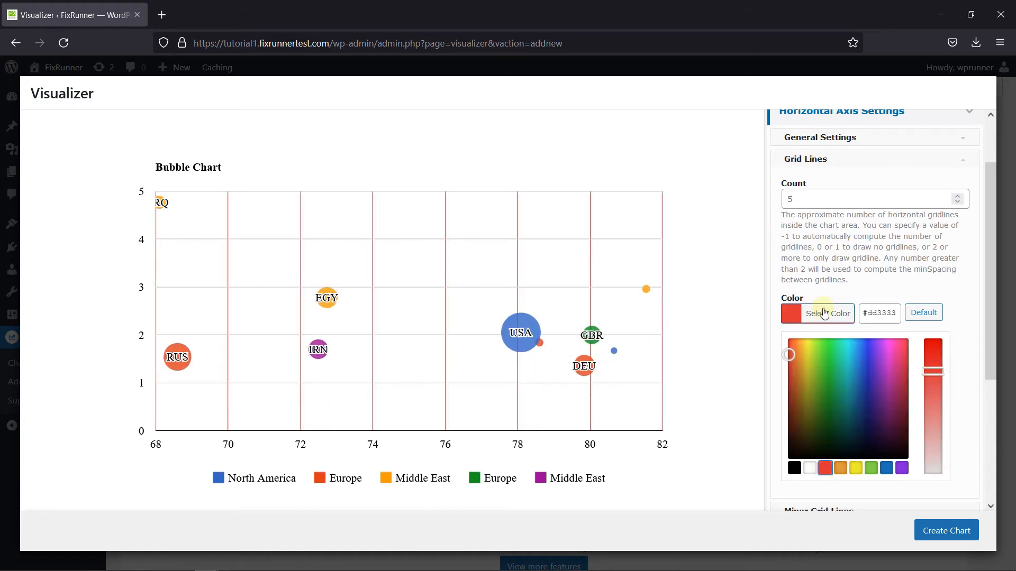
{"action": "left_click", "coordinate": [909, 279]}
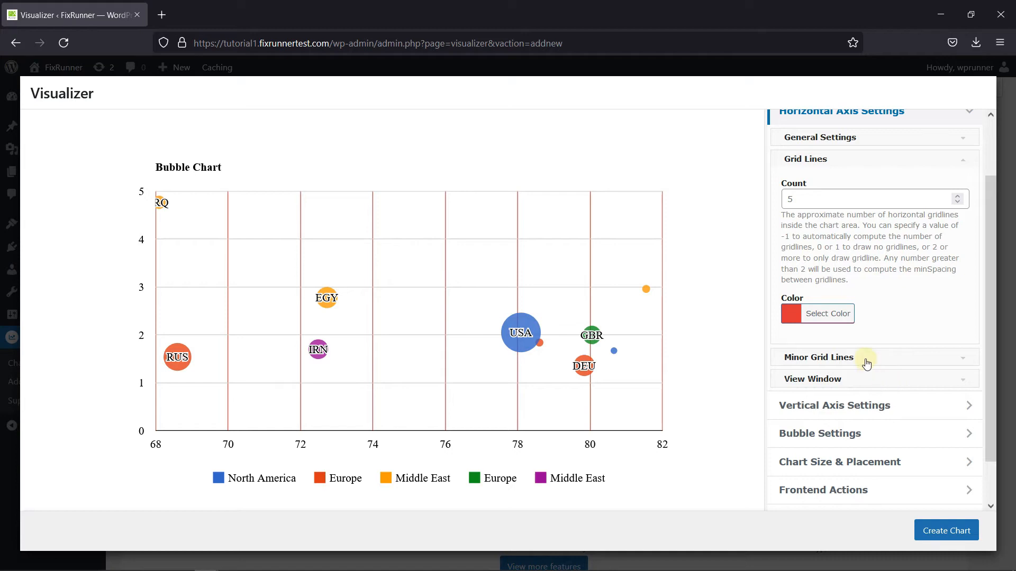
Set the vertical axis grid line color to the preset purple, keeping the grid line count at 5.
{"action": "left_click", "coordinate": [905, 358]}
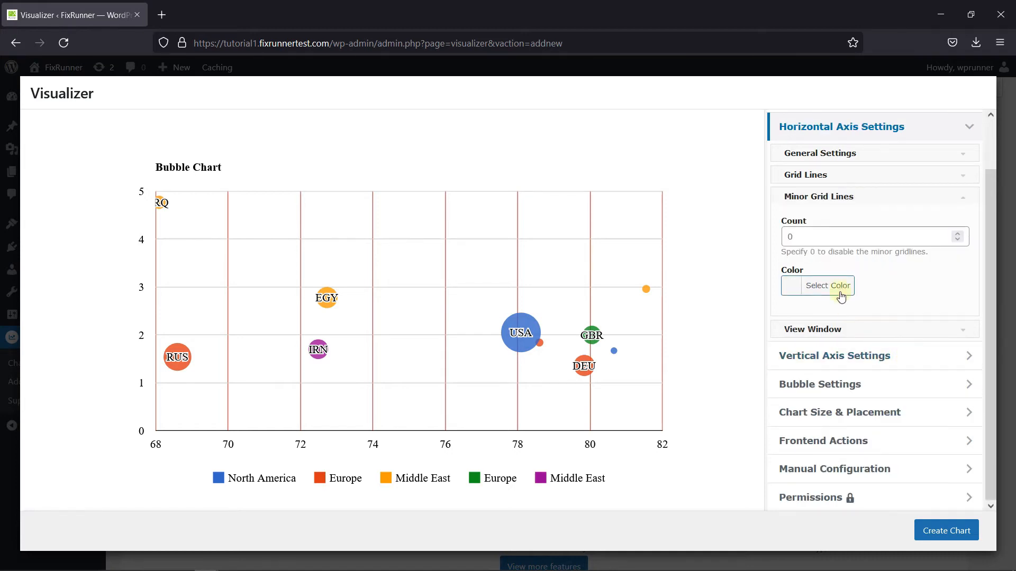
{"action": "left_click", "coordinate": [878, 327]}
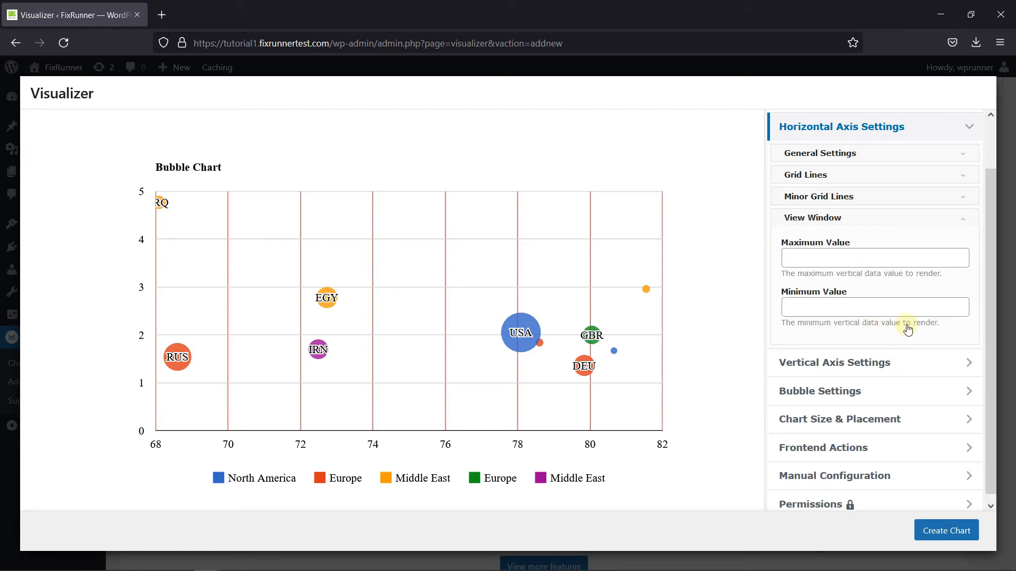
{"action": "left_click", "coordinate": [885, 361]}
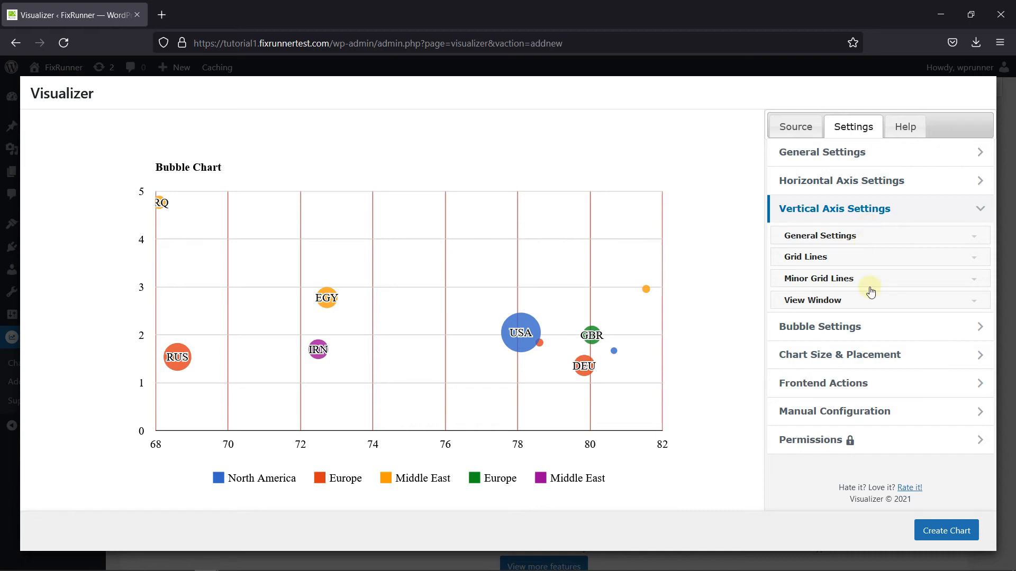
{"action": "left_click", "coordinate": [856, 237]}
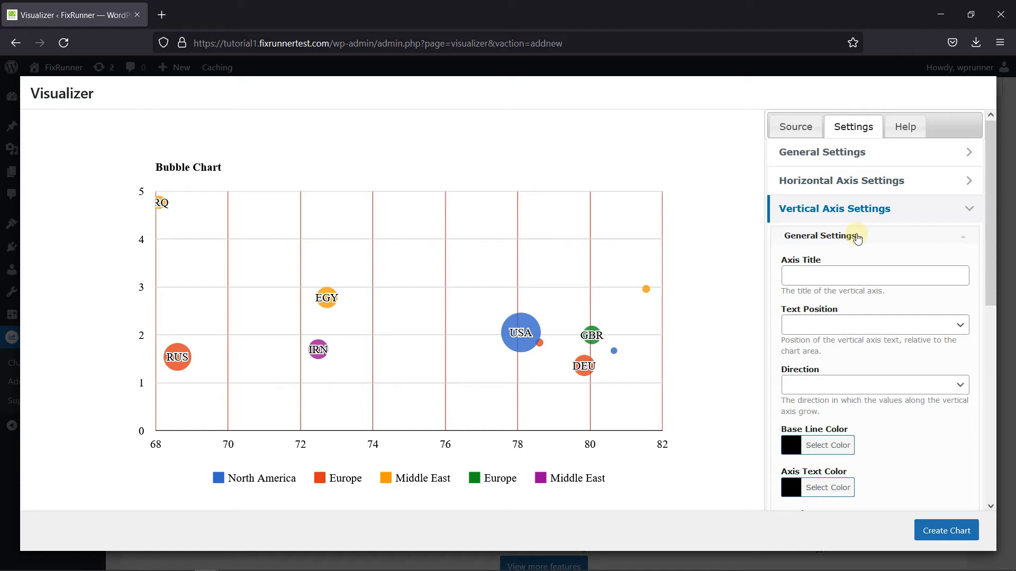
{"action": "scroll", "coordinate": [909, 307], "scroll_direction": "down", "scroll_amount": 3}
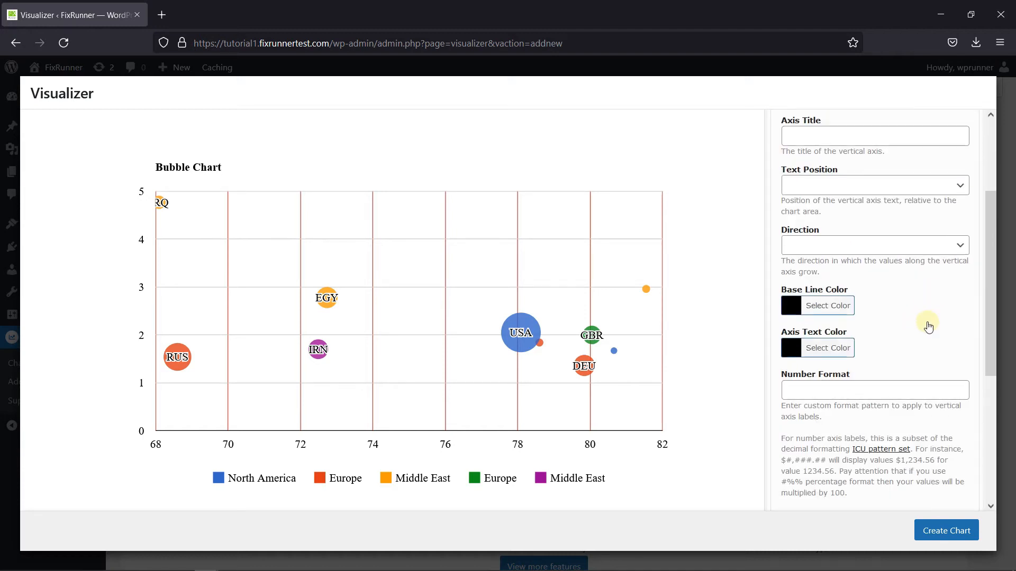
{"action": "scroll", "coordinate": [928, 327], "scroll_direction": "down", "scroll_amount": 1}
{"action": "scroll", "coordinate": [928, 322], "scroll_direction": "down", "scroll_amount": 1}
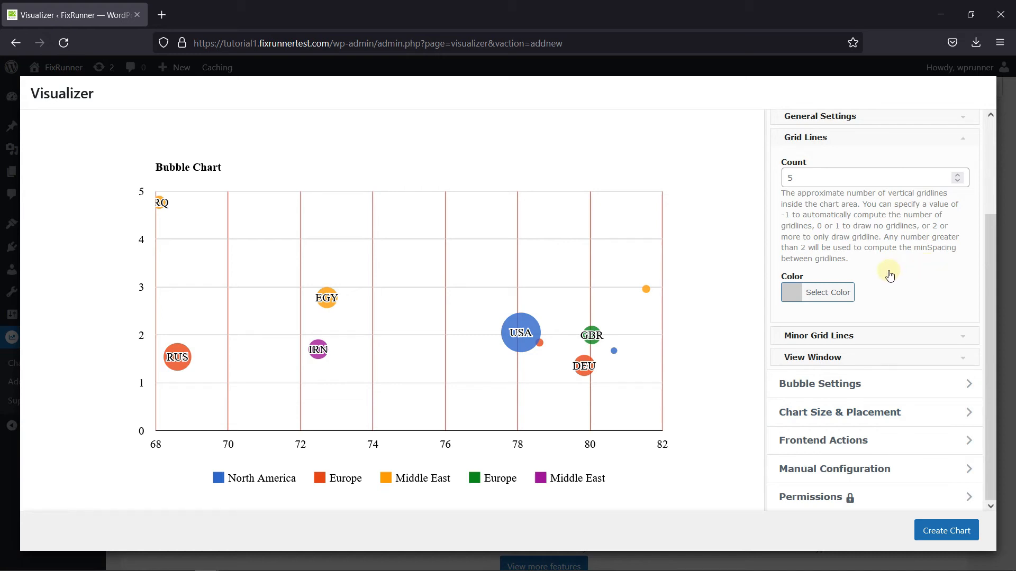
{"action": "left_click", "coordinate": [841, 297]}
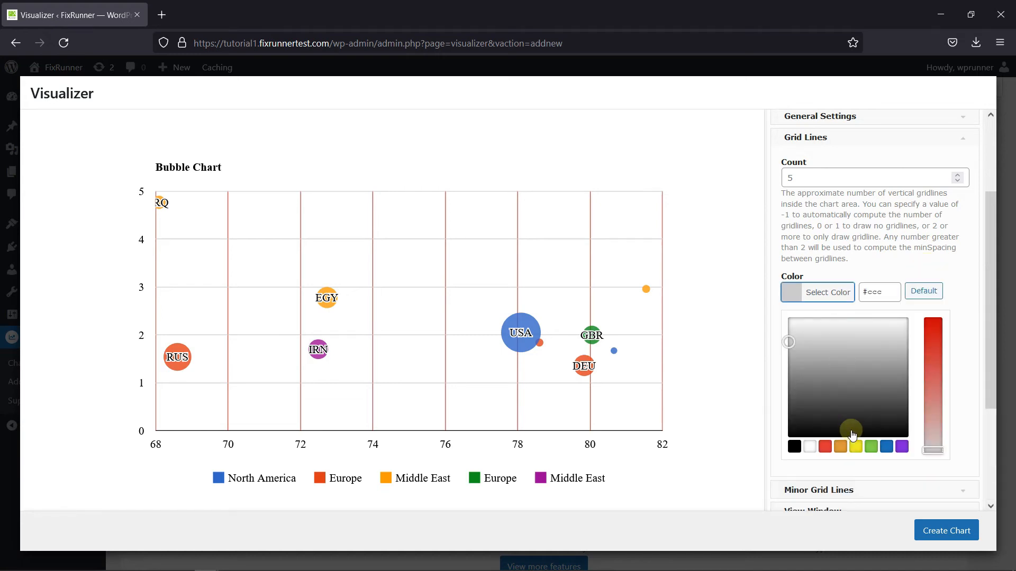
{"action": "left_click", "coordinate": [901, 447]}
{"action": "left_click", "coordinate": [889, 266]}
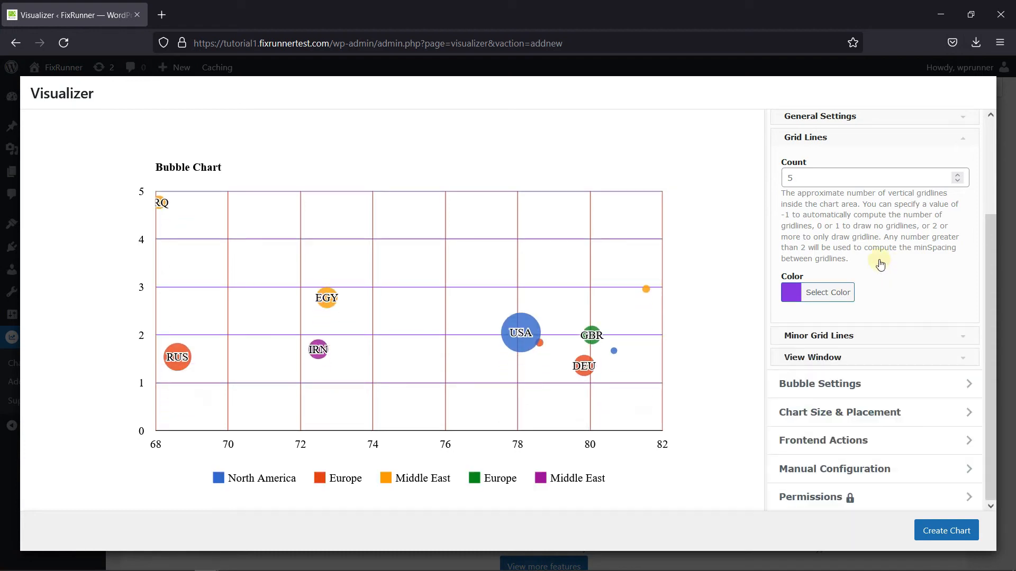
Set the opacity of the chart's bubbles to 0.7 in the bubble settings.
{"action": "left_click", "coordinate": [868, 343]}
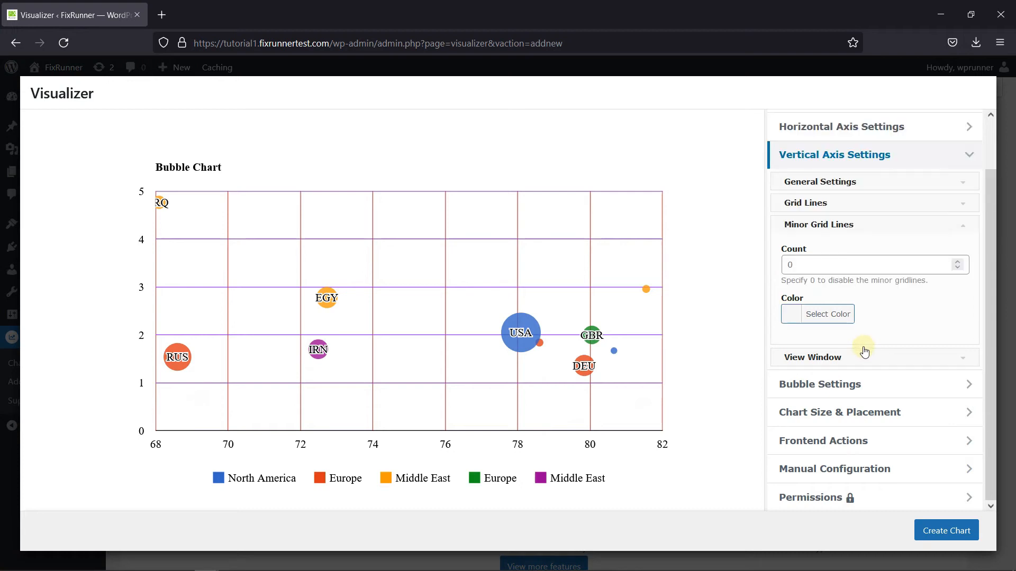
{"action": "left_click", "coordinate": [866, 358]}
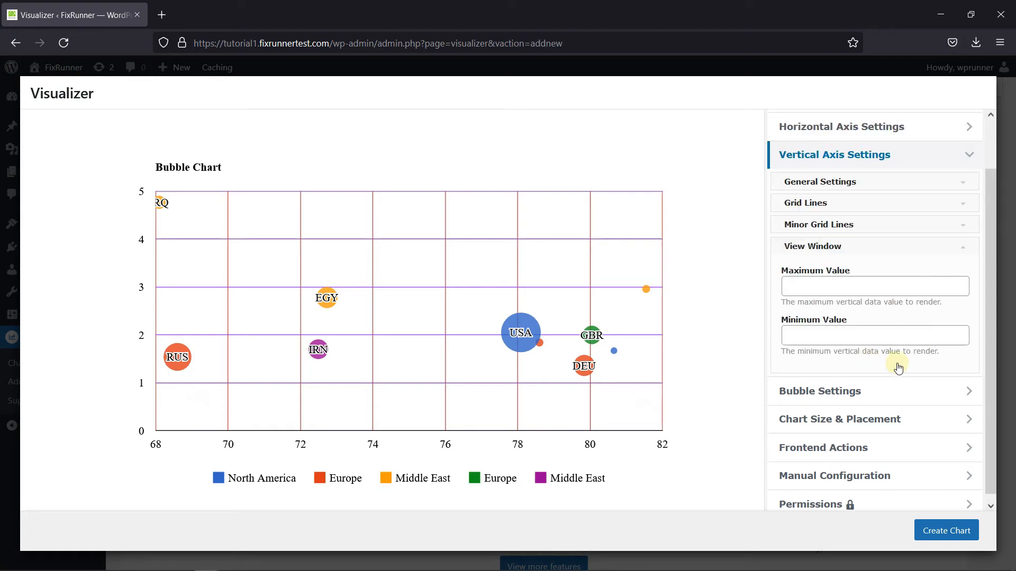
{"action": "left_click", "coordinate": [892, 393]}
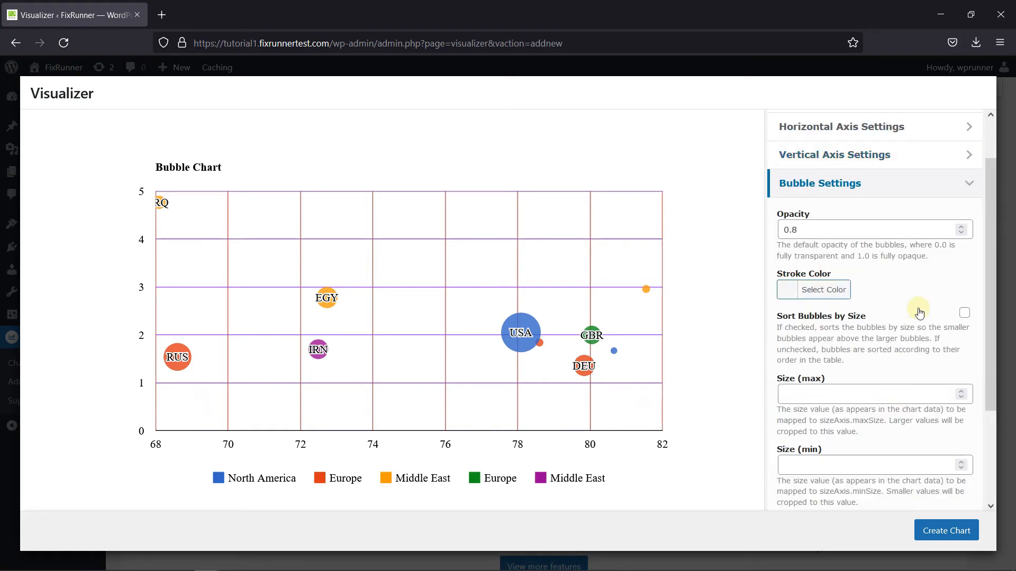
{"action": "scroll", "coordinate": [919, 312], "scroll_direction": "down", "scroll_amount": 2}
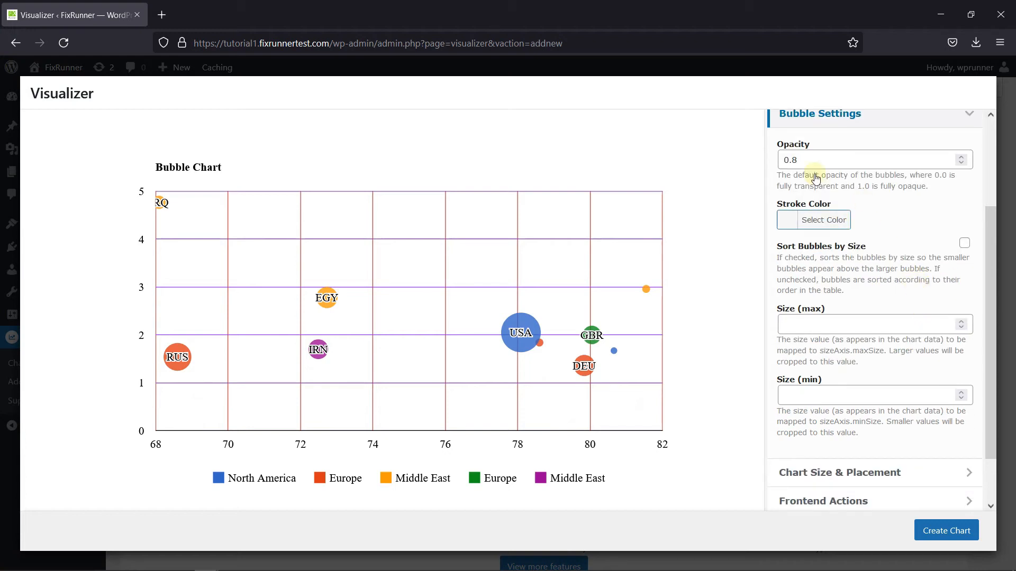
{"action": "left_click", "coordinate": [814, 157]}
{"action": "key", "text": "BackSpace"}
{"action": "key", "text": "BackSpace"}
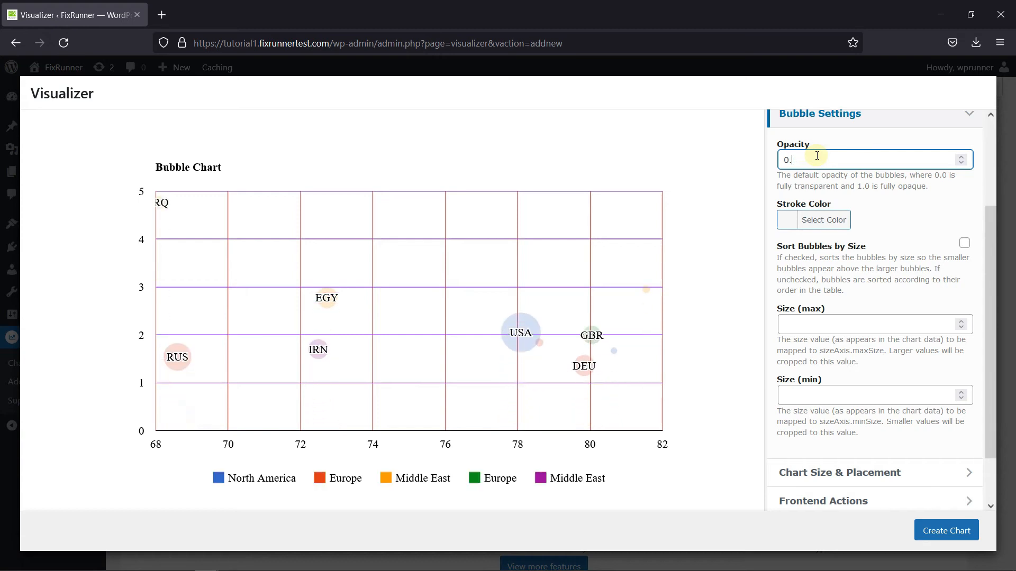
{"action": "key", "text": "BackSpace"}
{"action": "type", "text": "1"}
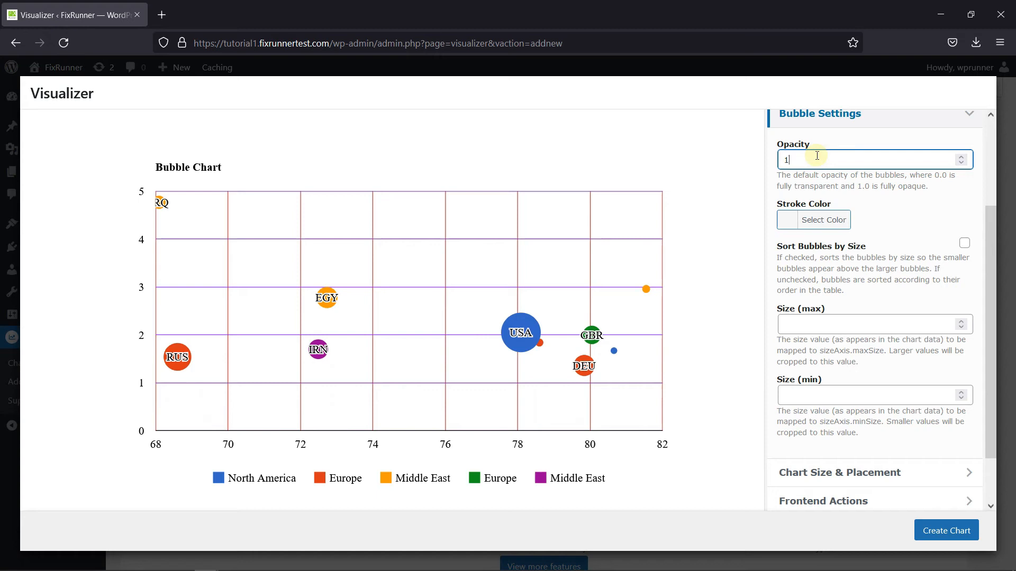
{"action": "key", "text": "BackSpace"}
{"action": "type", "text": "0.7"}
{"action": "left_click", "coordinate": [929, 215]}
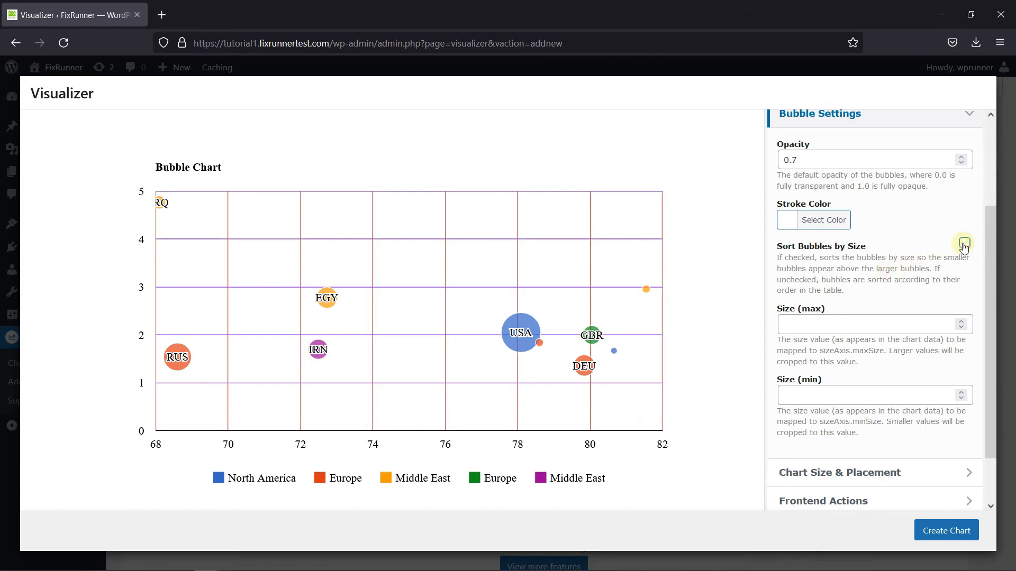
Create the bubble chart with its size and placement options left as they are, and copy its shortcode from the chart library.
{"action": "scroll", "coordinate": [873, 264], "scroll_direction": "down", "scroll_amount": 2}
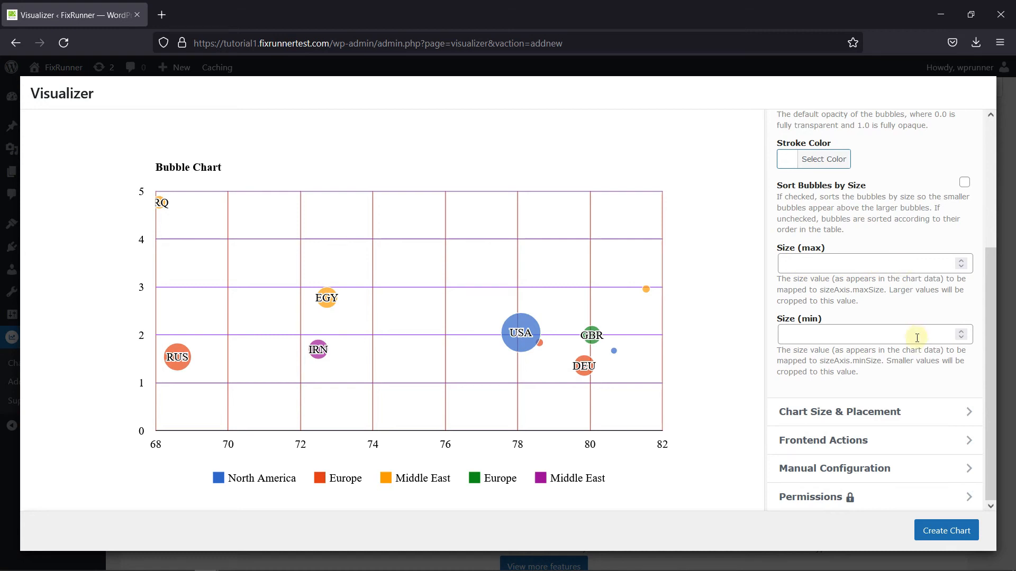
{"action": "left_click", "coordinate": [894, 416]}
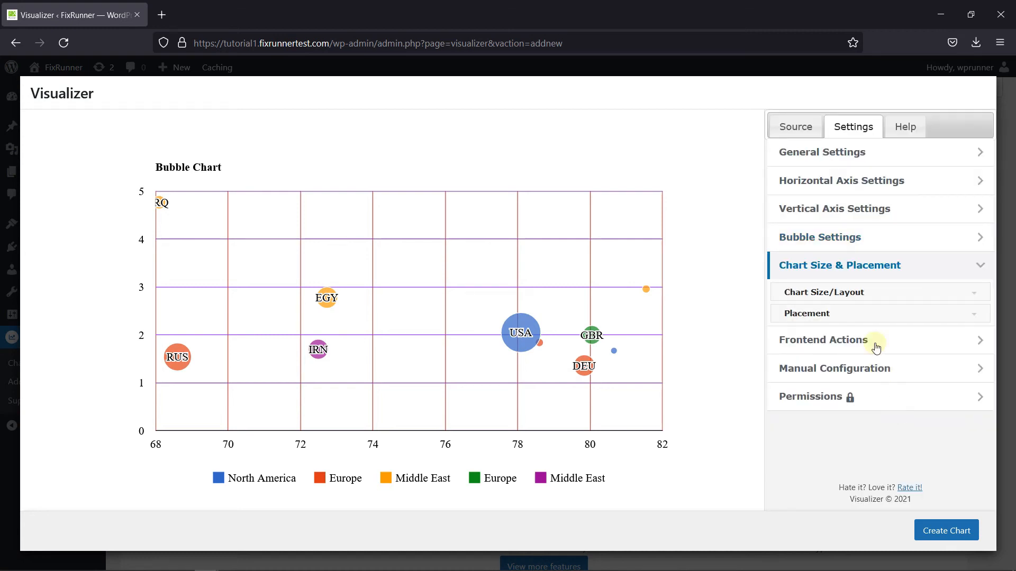
{"action": "left_click", "coordinate": [834, 294]}
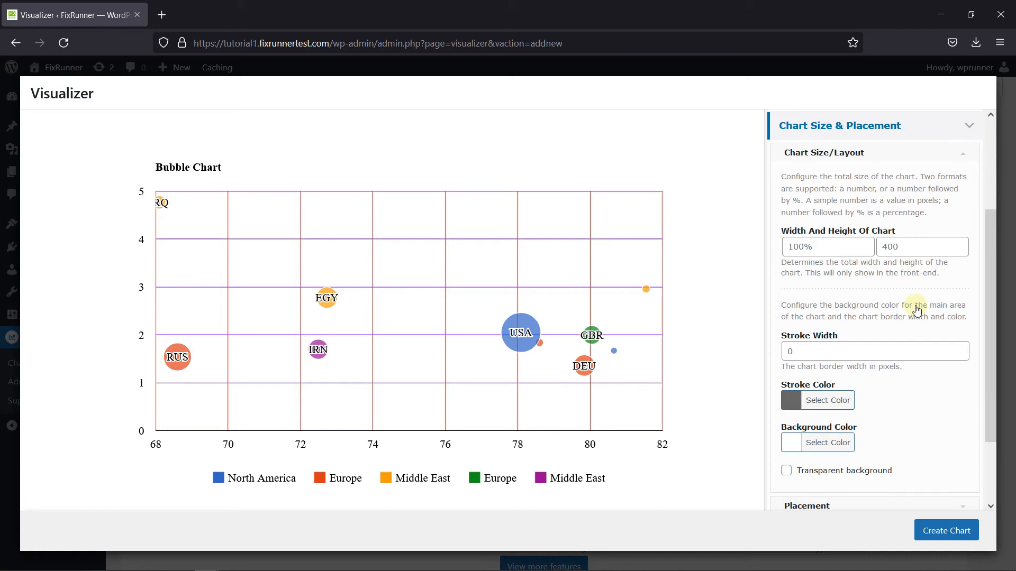
{"action": "scroll", "coordinate": [916, 408], "scroll_direction": "down", "scroll_amount": 2}
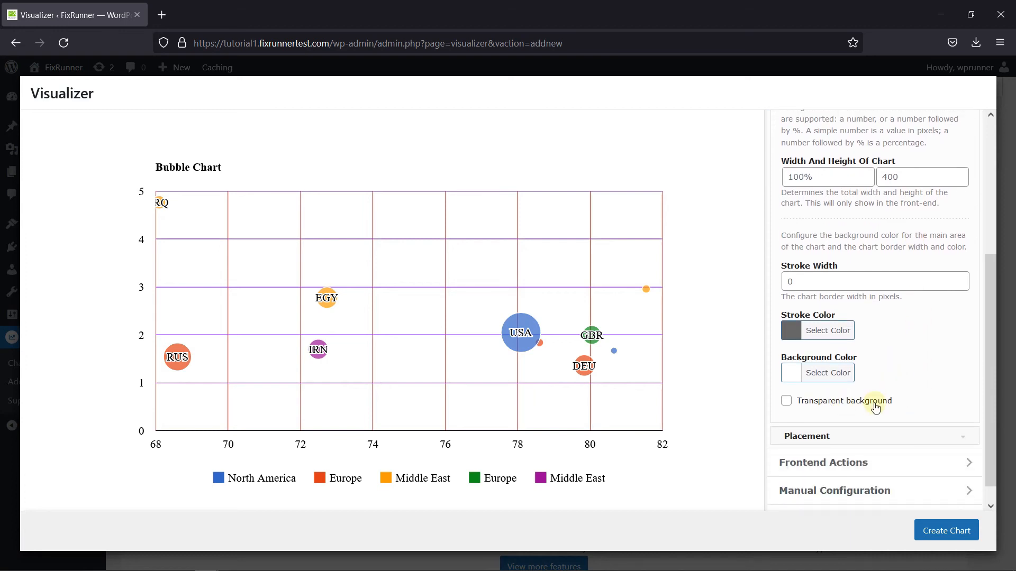
{"action": "scroll", "coordinate": [902, 405], "scroll_direction": "down", "scroll_amount": 1}
{"action": "left_click", "coordinate": [878, 418]}
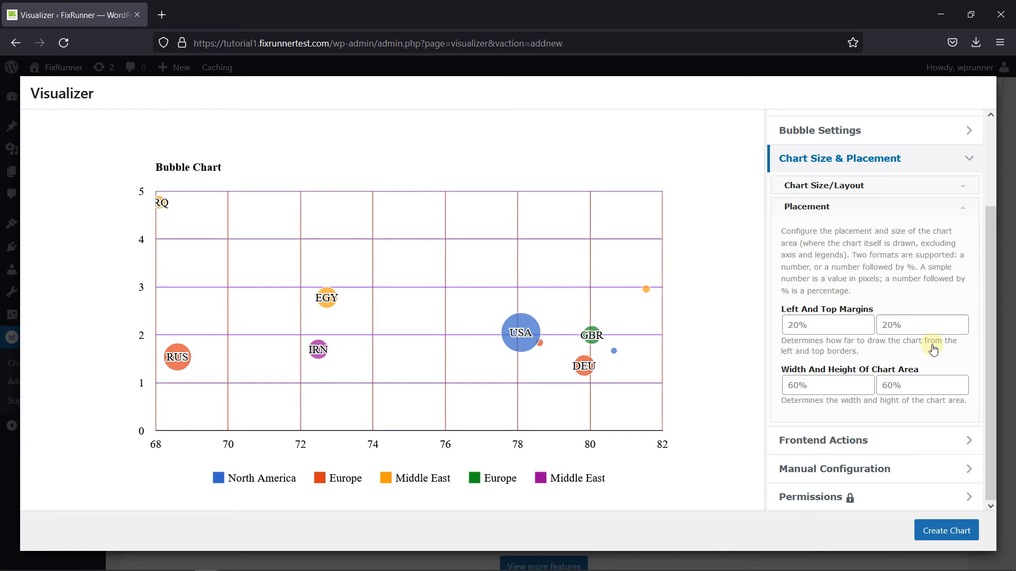
{"action": "left_click", "coordinate": [949, 532]}
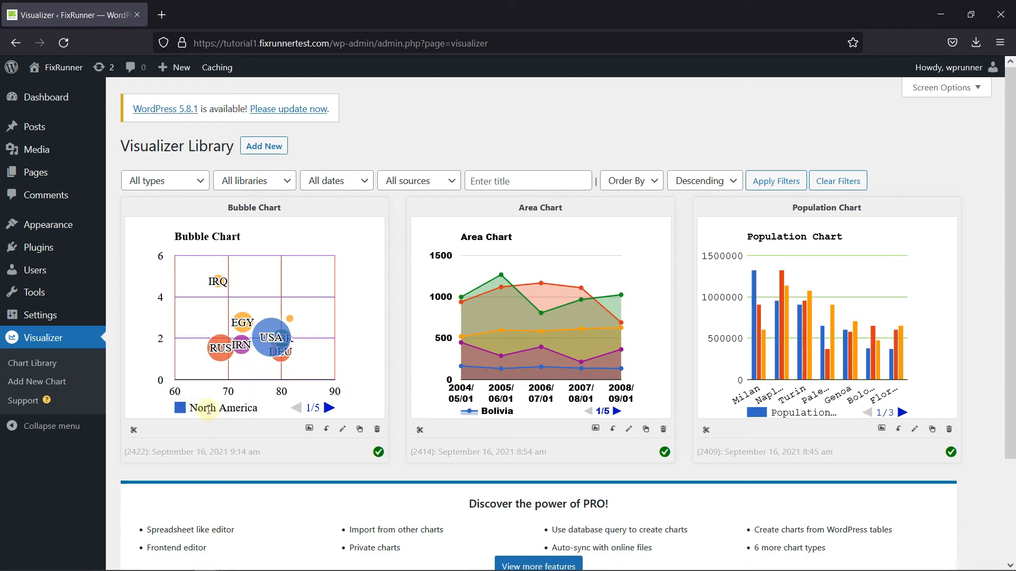
{"action": "left_click", "coordinate": [134, 431]}
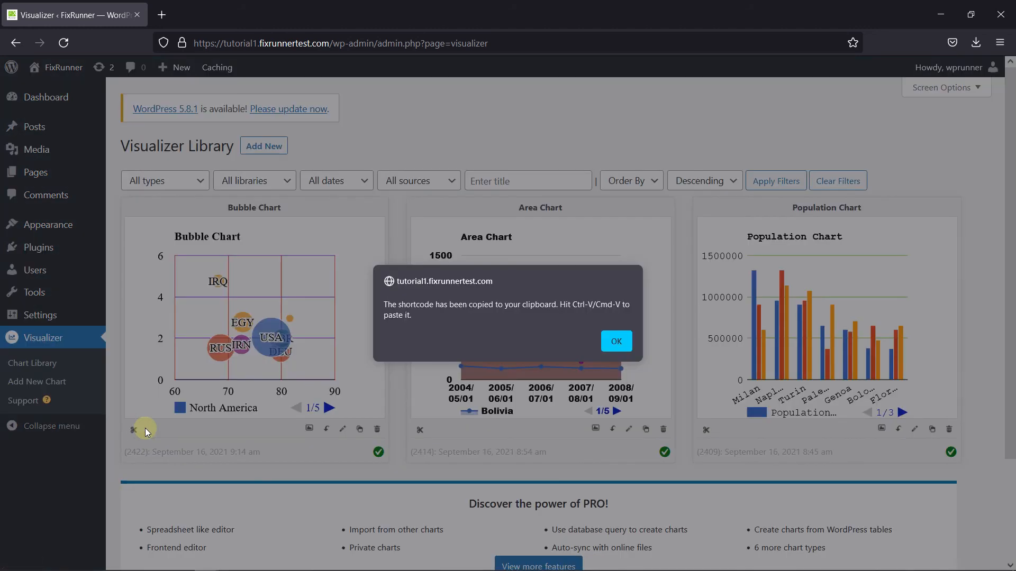
{"action": "left_click", "coordinate": [616, 341]}
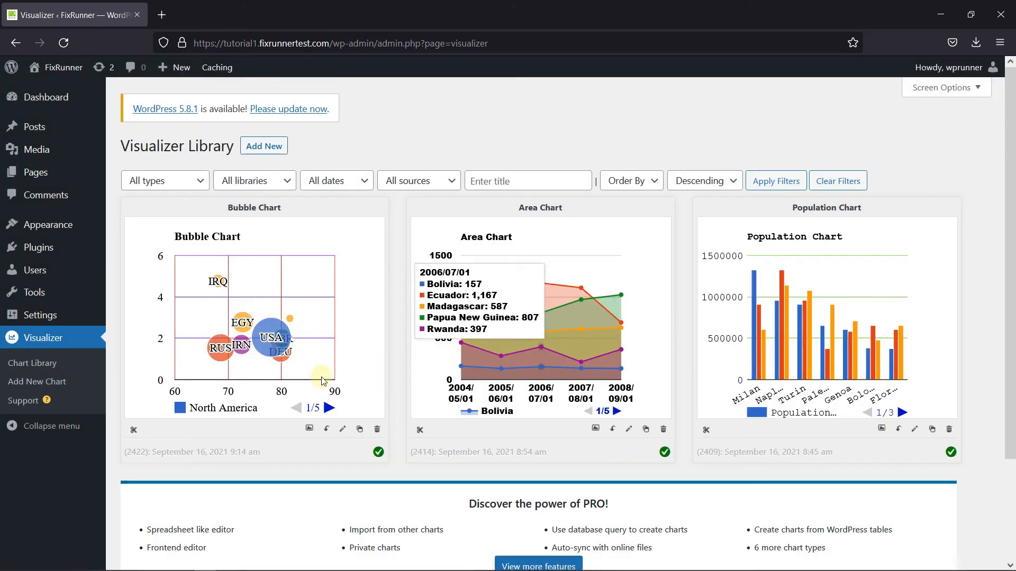
Add a new WordPress page titled "Bubble Chart".
{"action": "mouse_move", "coordinate": [65, 172]}
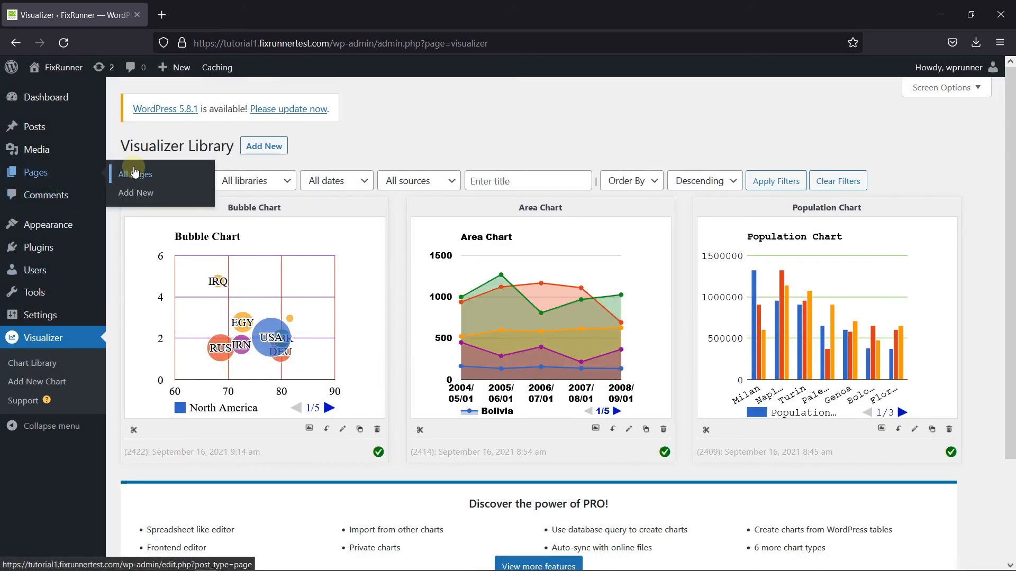
{"action": "left_click", "coordinate": [135, 196]}
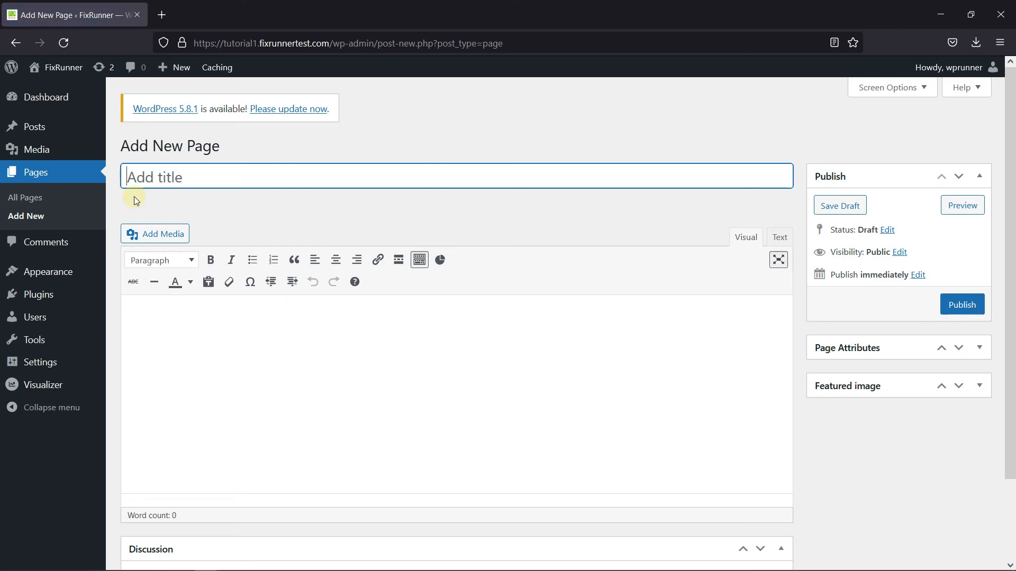
{"action": "type", "text": "Bubble Chart"}
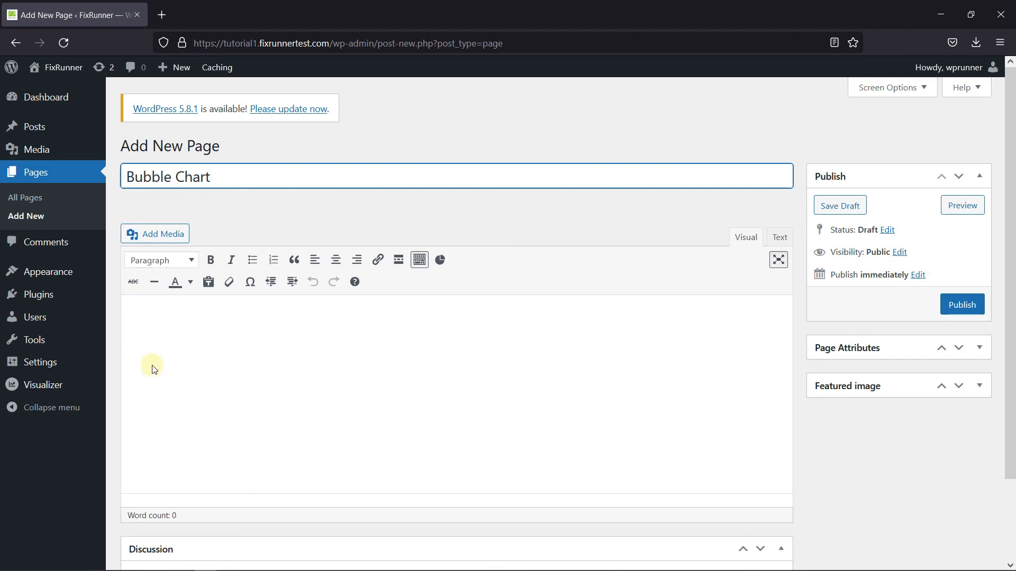
Insert the shortcode [visualizer id="2422" lazy="no" class=""] into the page body and preview the page.
{"action": "left_click", "coordinate": [181, 329]}
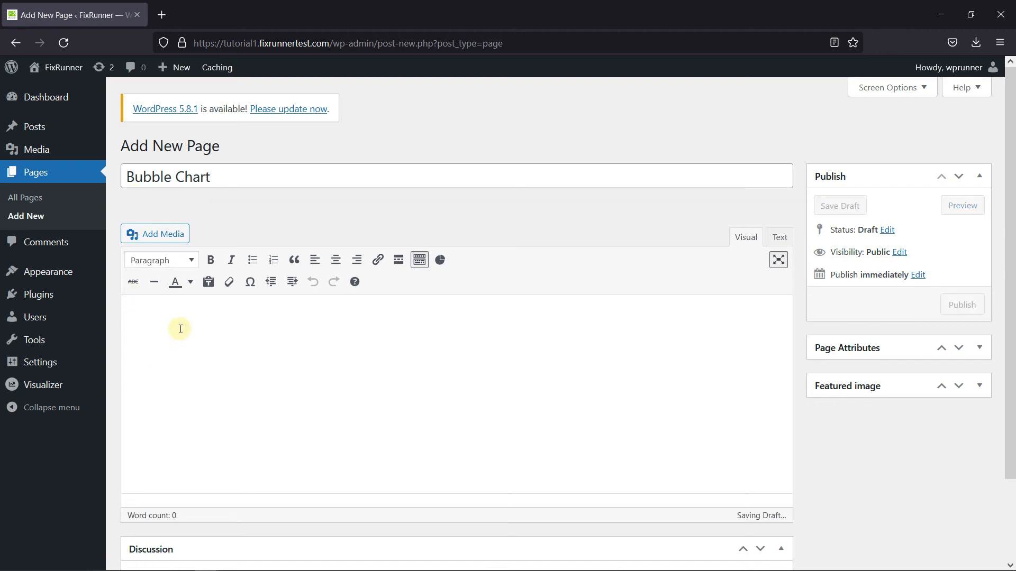
{"action": "type", "text": "[visualizer id=\"2422\" lazy=\"no\" class=\"\"]"}
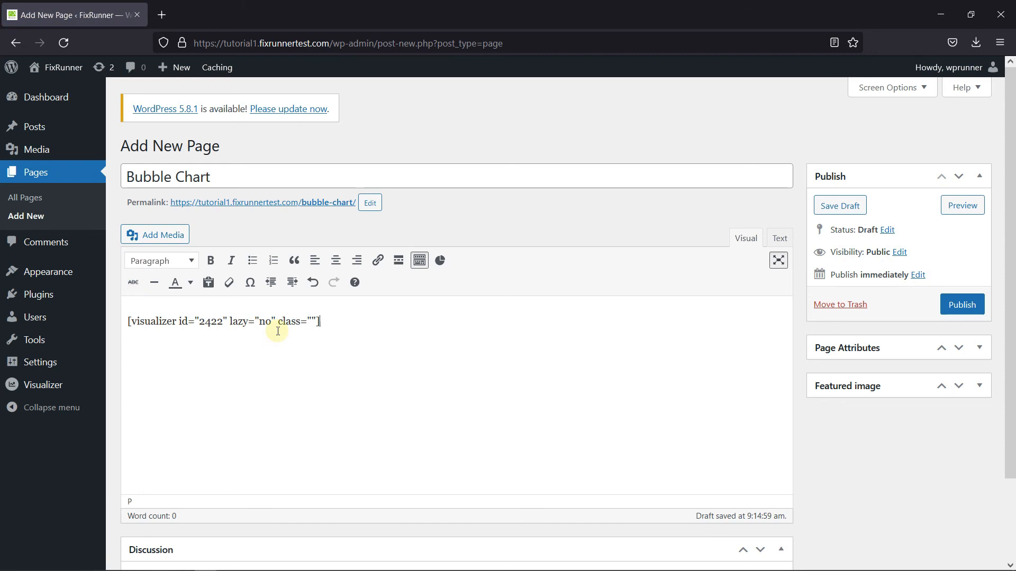
{"action": "left_click", "coordinate": [964, 205]}
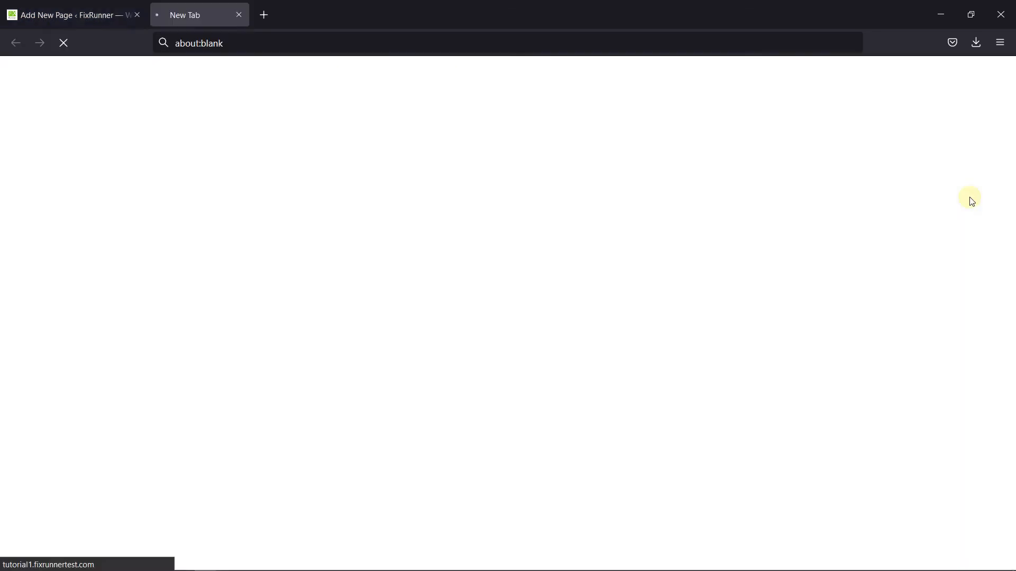